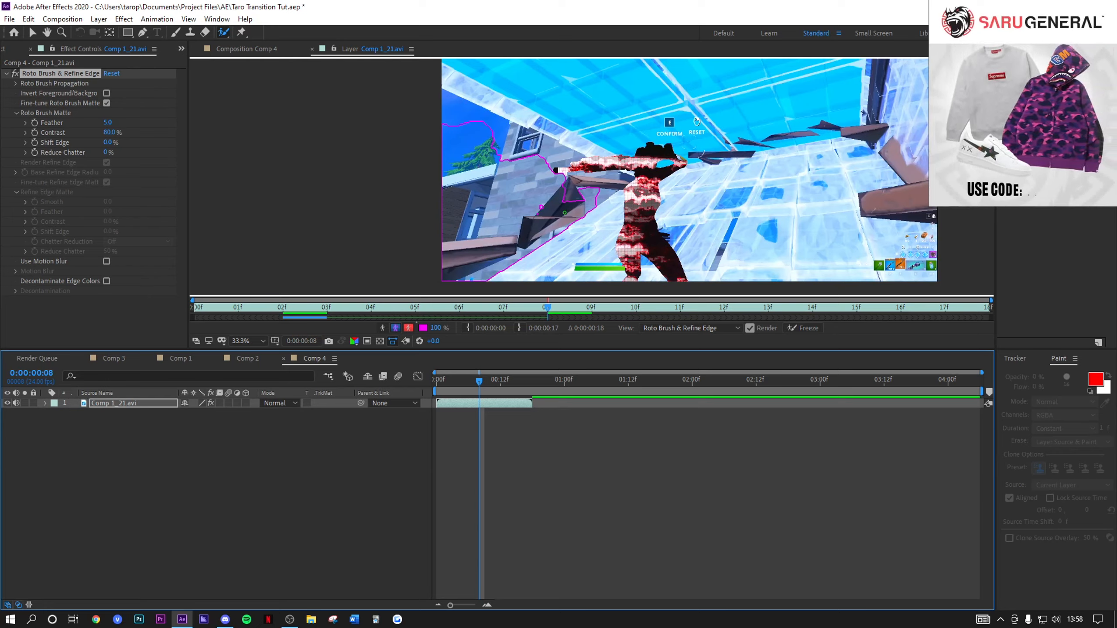
Paint Roto Brush strokes around the building beside the character to refine the matte on the Comp 1_21.avi layer.
click(483, 133)
drag(554, 158, 545, 165)
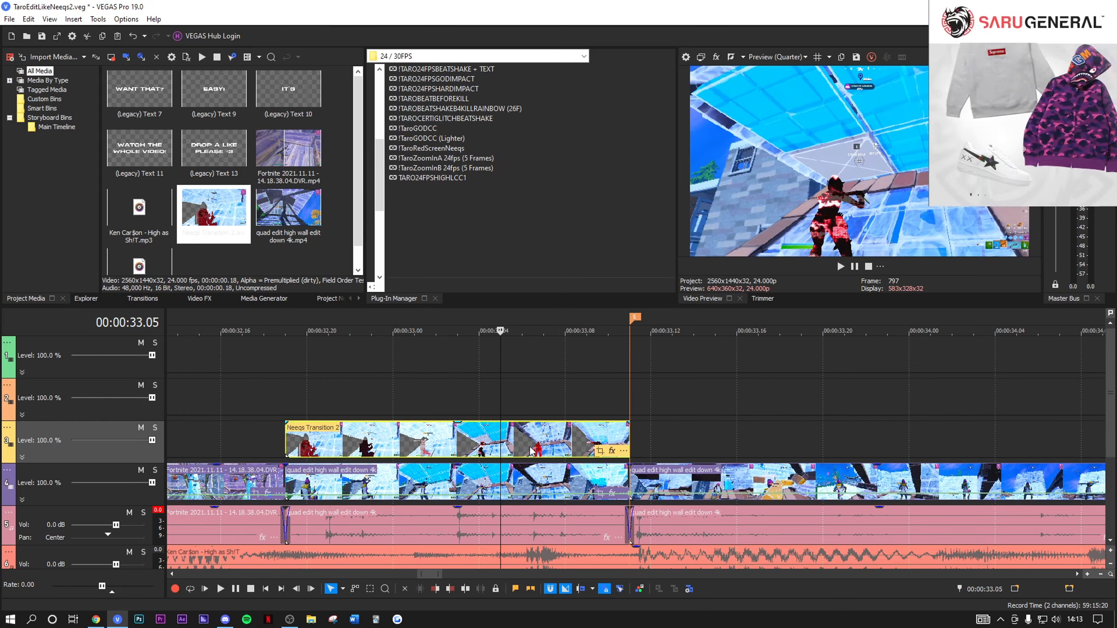
In VEGAS Pro, set the Neeqs Transition 2 clip's alpha channel to Premultiplied (dirty) in its media properties.
right_click(515, 444)
mouse_move(553, 534)
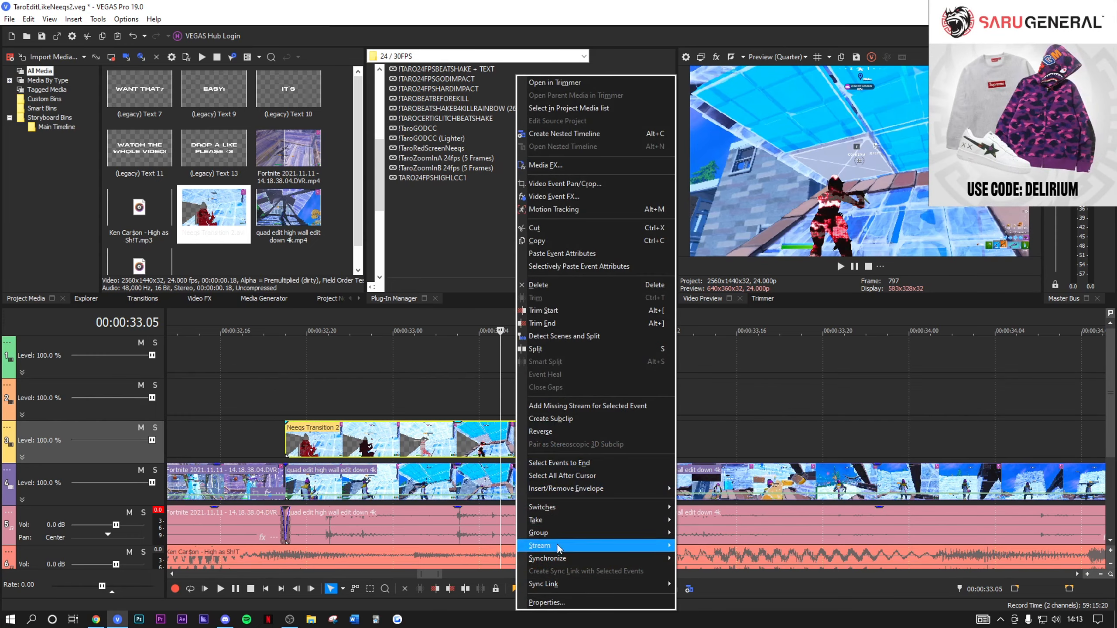
click(563, 603)
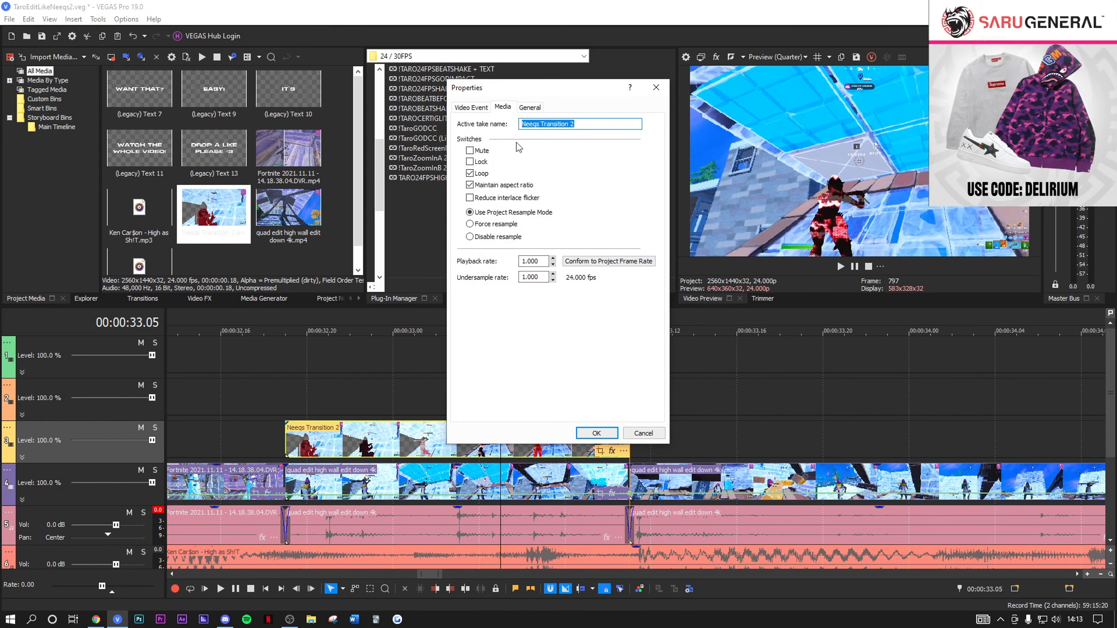
click(503, 107)
click(580, 314)
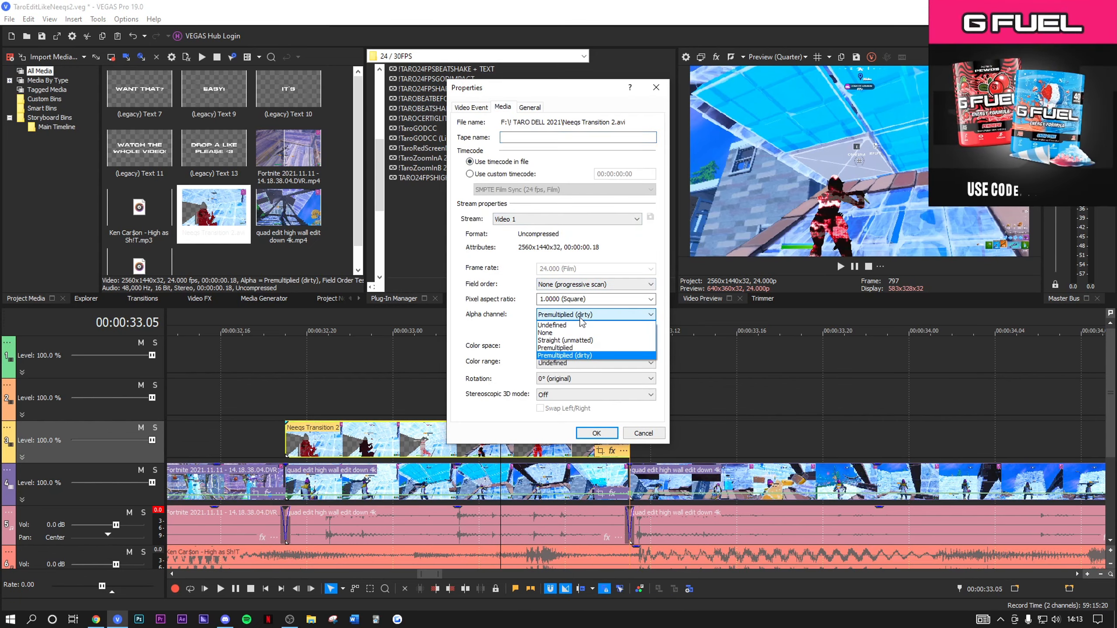
click(581, 322)
click(597, 433)
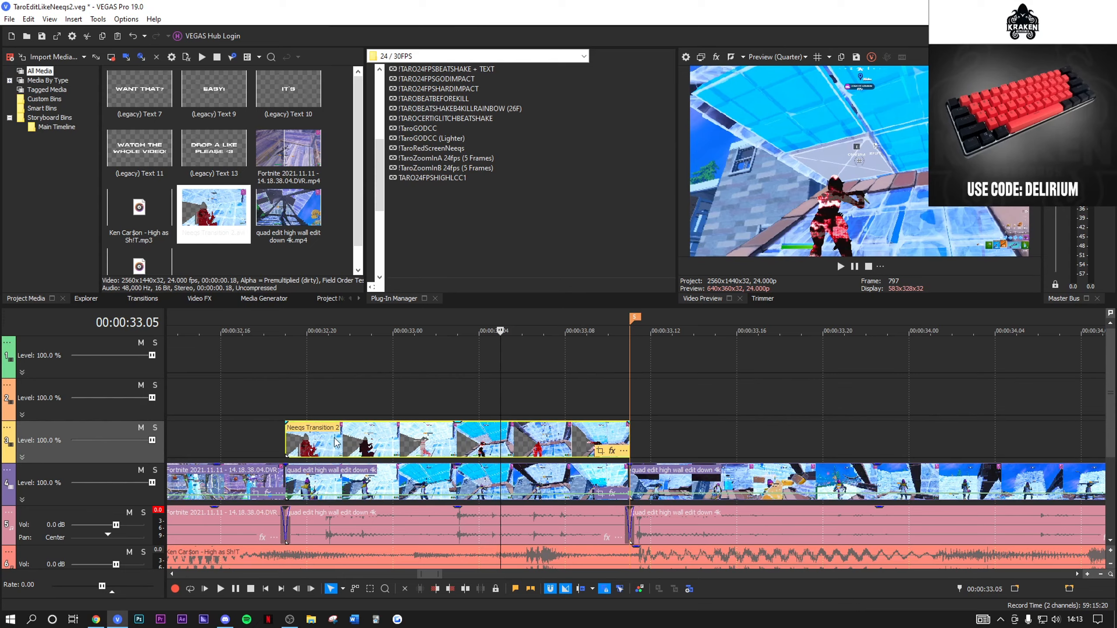
Stack copies of the Neeqs Transition 2 clip on the tracks above and apply the !TaroZoomInB 24fps (5 Frames) package to the topmost copy.
mouse_move(546, 440)
mouse_down()
mouse_move(542, 356)
mouse_move(524, 392)
mouse_move(527, 438)
mouse_up()
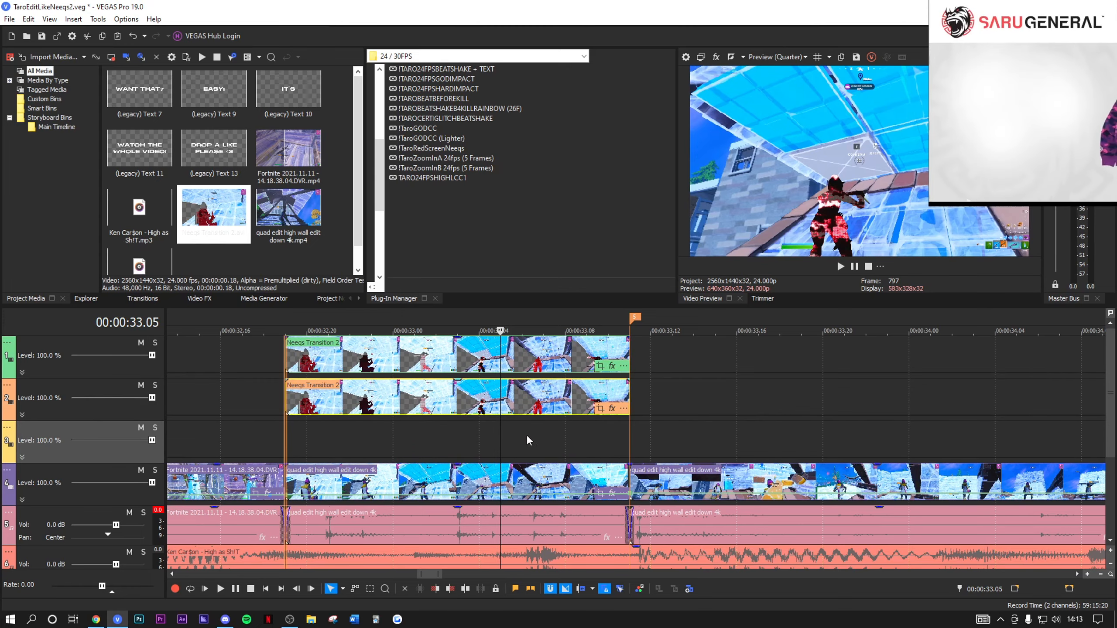
click(510, 344)
drag(440, 168, 534, 363)
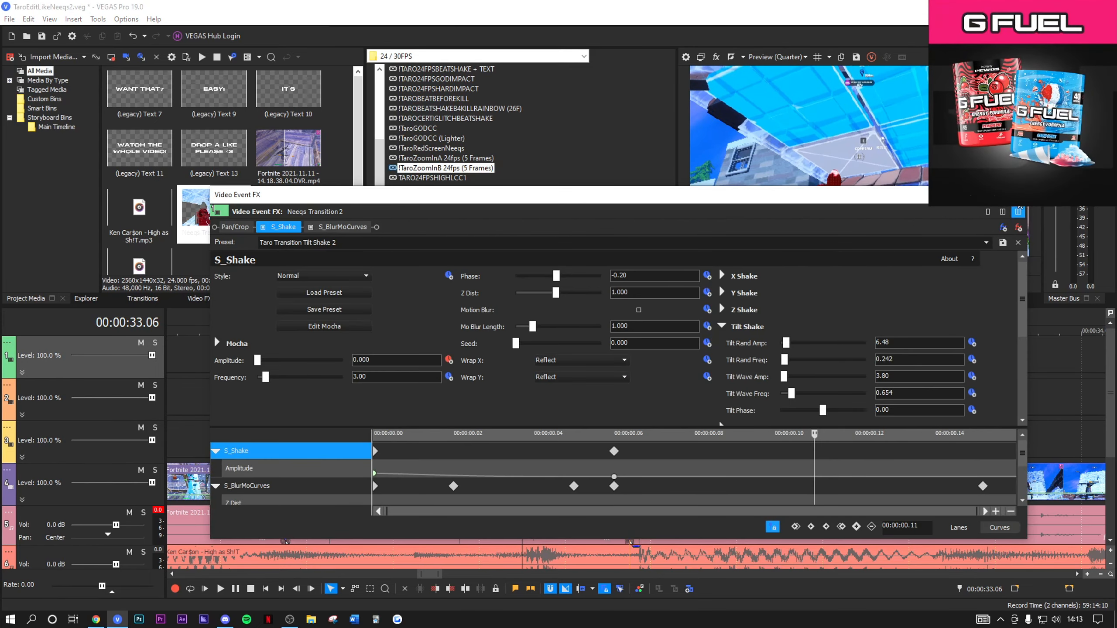
click(1017, 195)
Apply the !!TaroTransitionNeeqs Layer 2 filter package to the Neeqs Transition 2 copy on track 2.
click(612, 409)
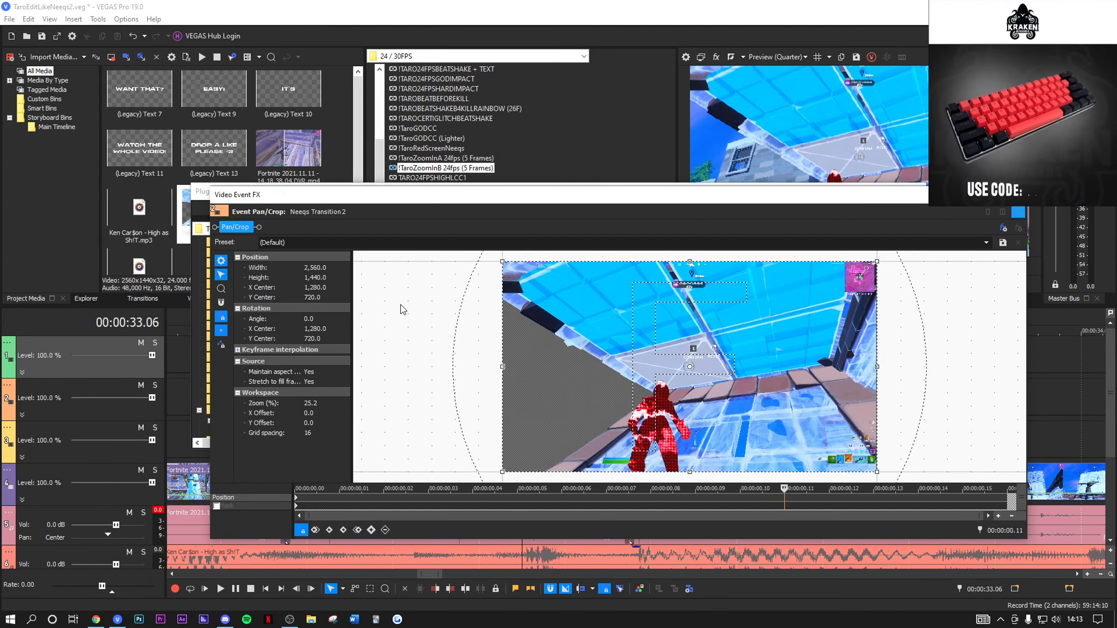
click(203, 192)
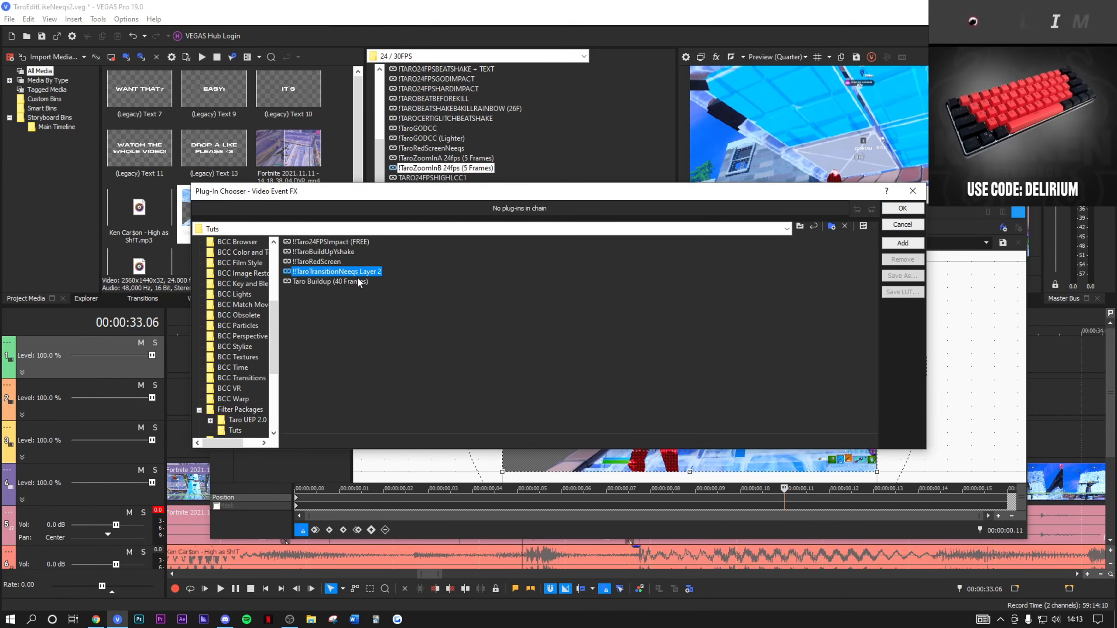
click(909, 210)
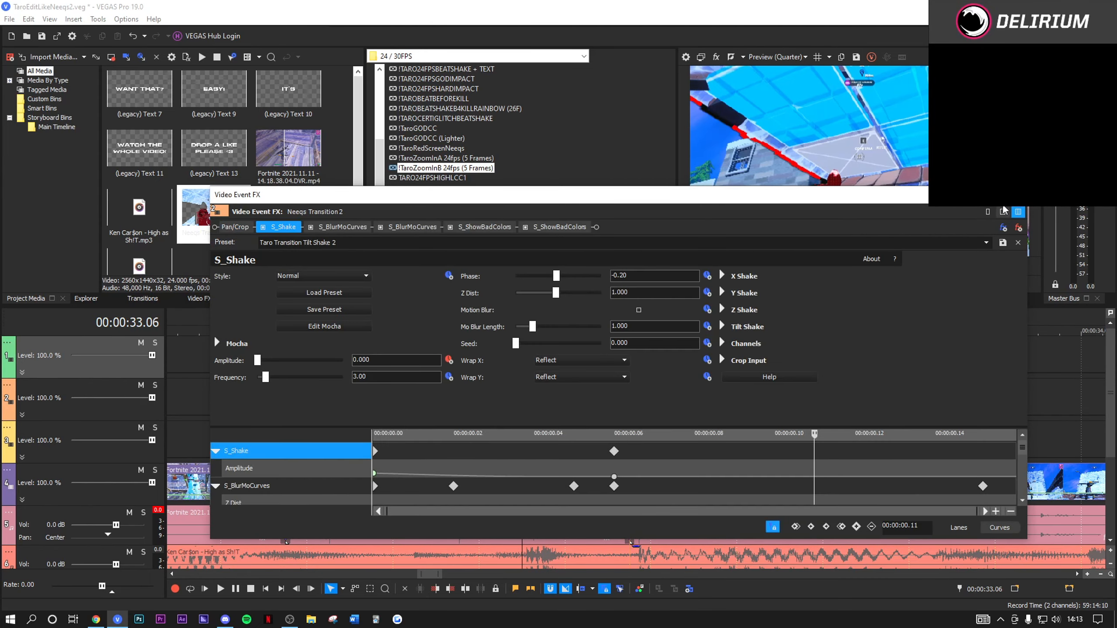
click(1017, 196)
Step frame by frame through the stacked transition clips to check the red edge and shake effects in the preview.
scroll(538, 371, up, 2)
click(539, 398)
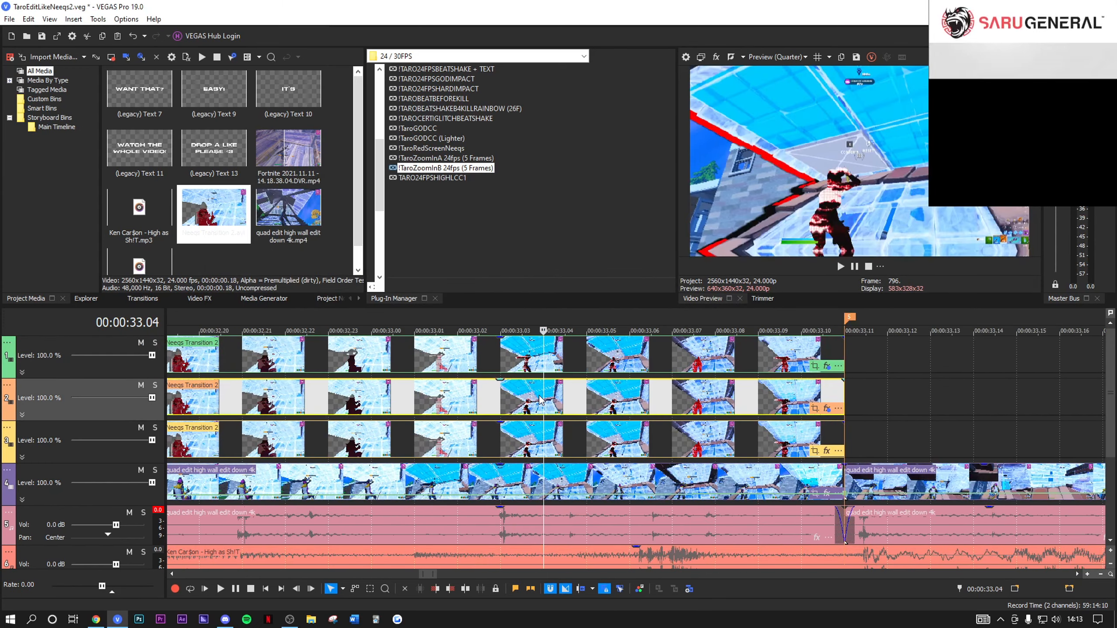
key(Left)
key(Left)
key(Right)
key(Right)
key(Right)
key(Right)
key(Right)
key(Right)
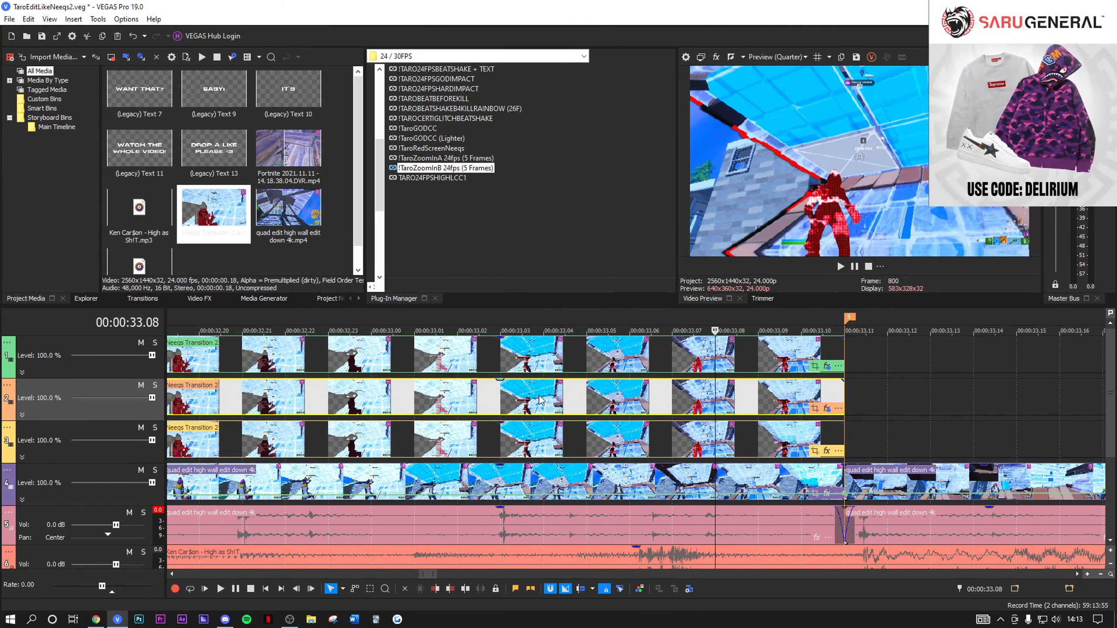
scroll(540, 399, down, 2)
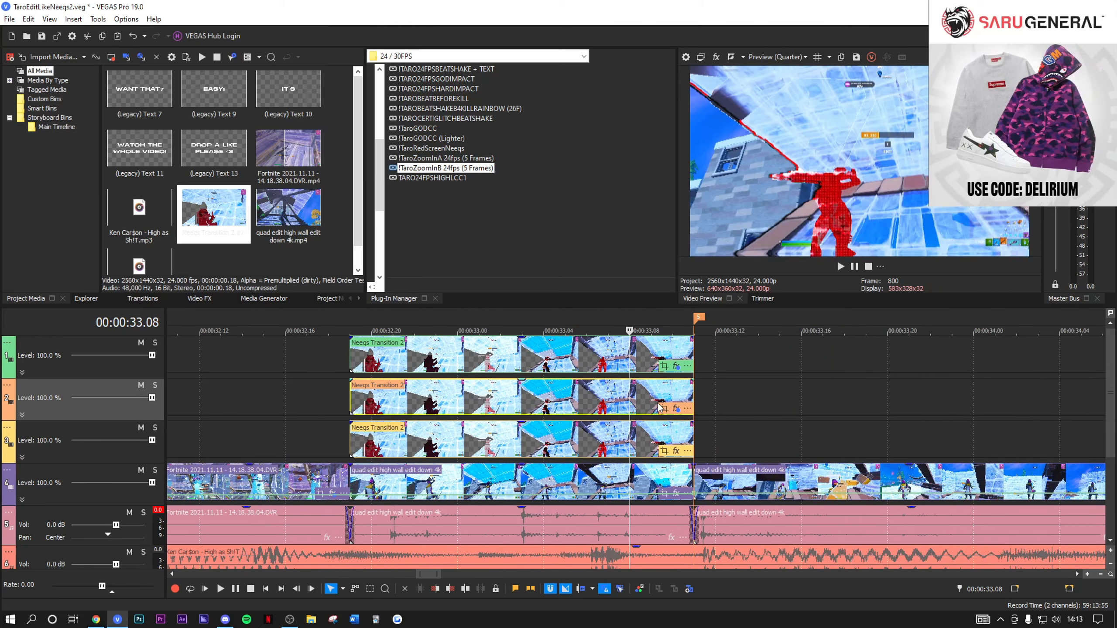
scroll(639, 409, up, 2)
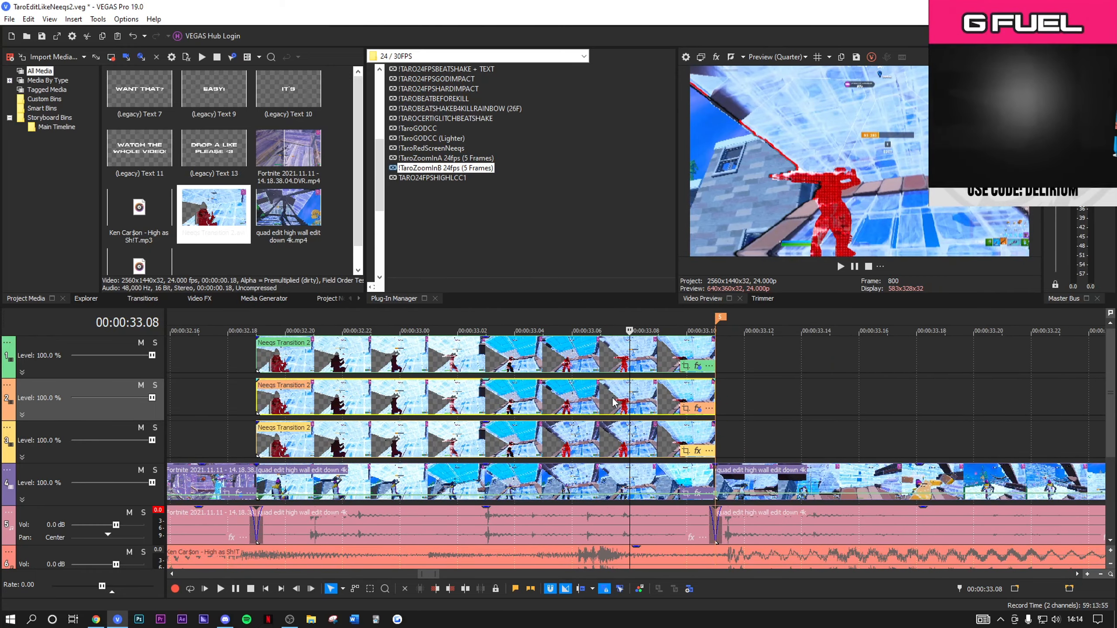
Copy the track 2 clip and selectively paste only its video event effects and effect keyframes onto the track 3 clip.
right_click(615, 410)
click(639, 249)
right_click(599, 440)
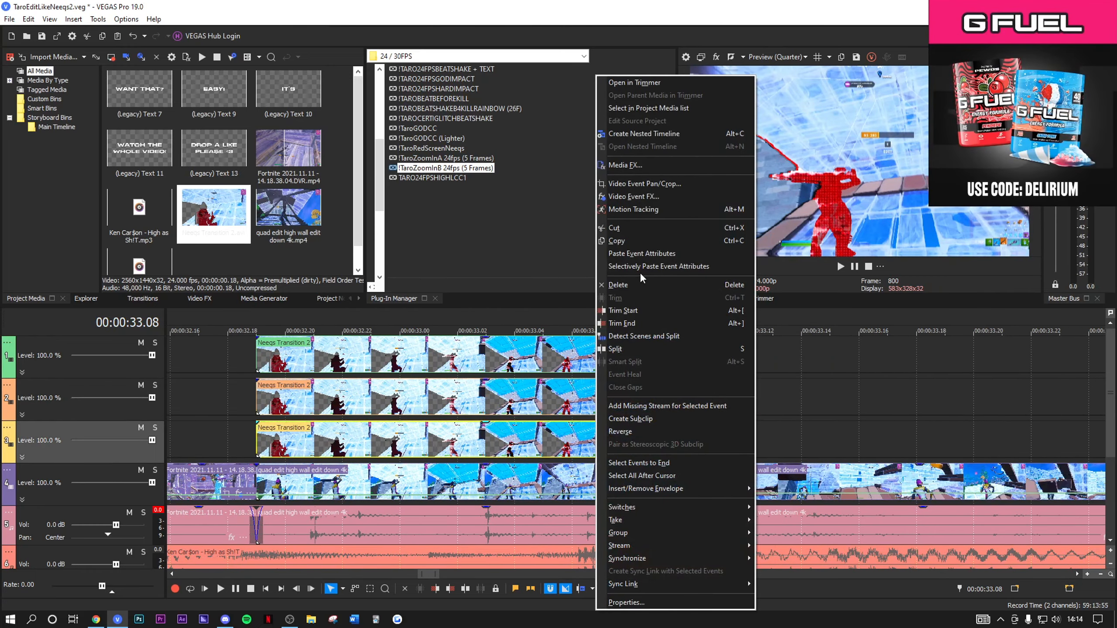
click(647, 267)
click(628, 373)
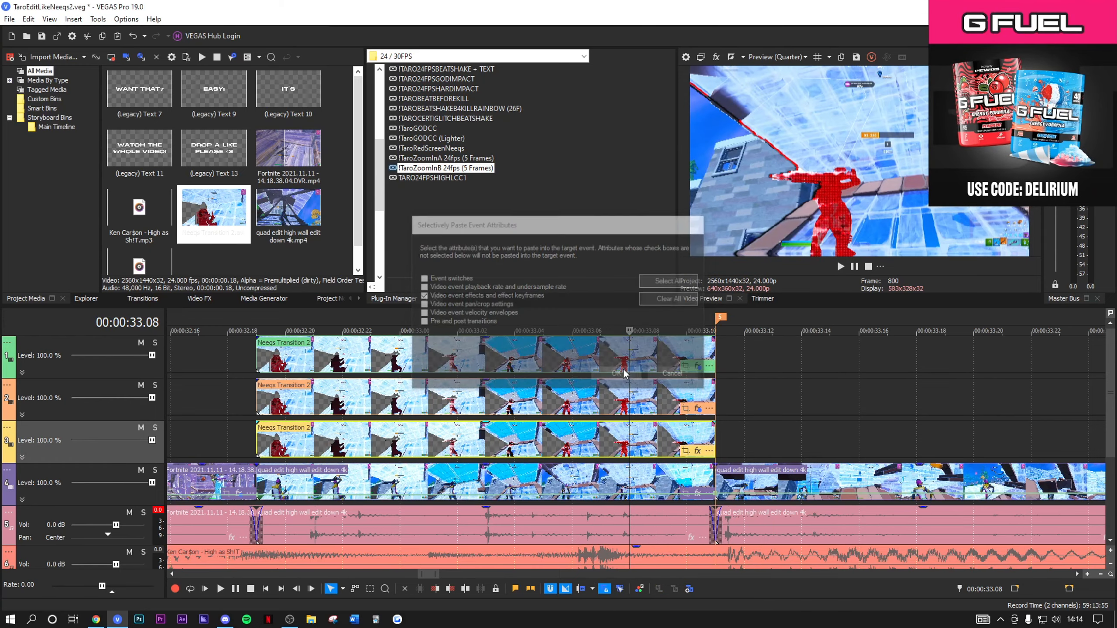
In the track 3 clip's second S_BlurMoCurves effect, set Shift X to -0.122 and Shift Y to -0.012.
click(698, 452)
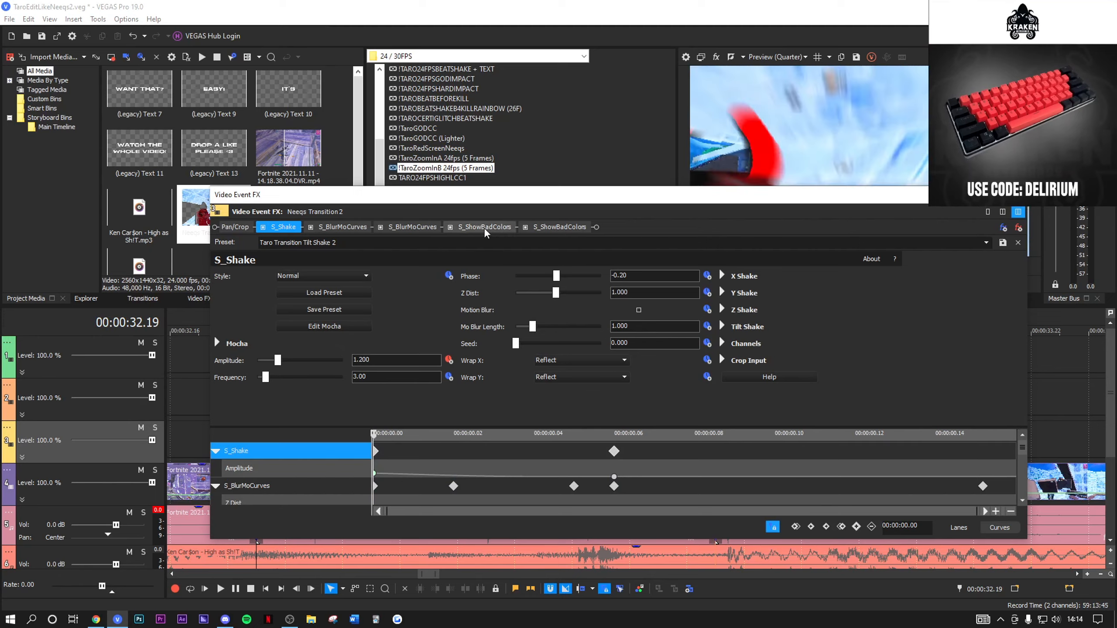
click(397, 227)
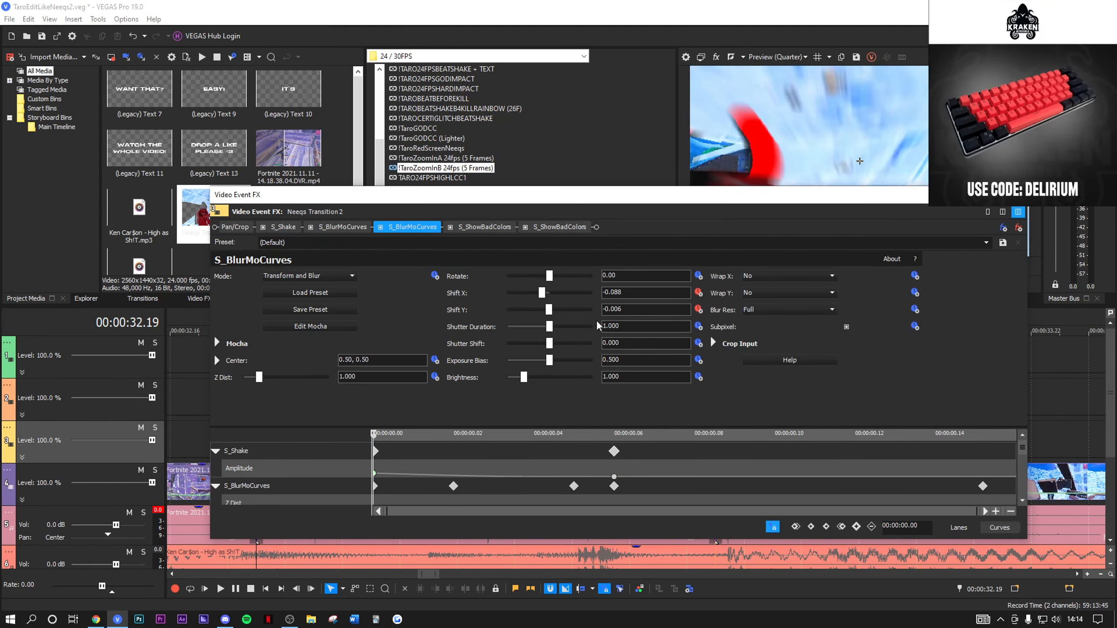
drag(612, 293, 633, 296)
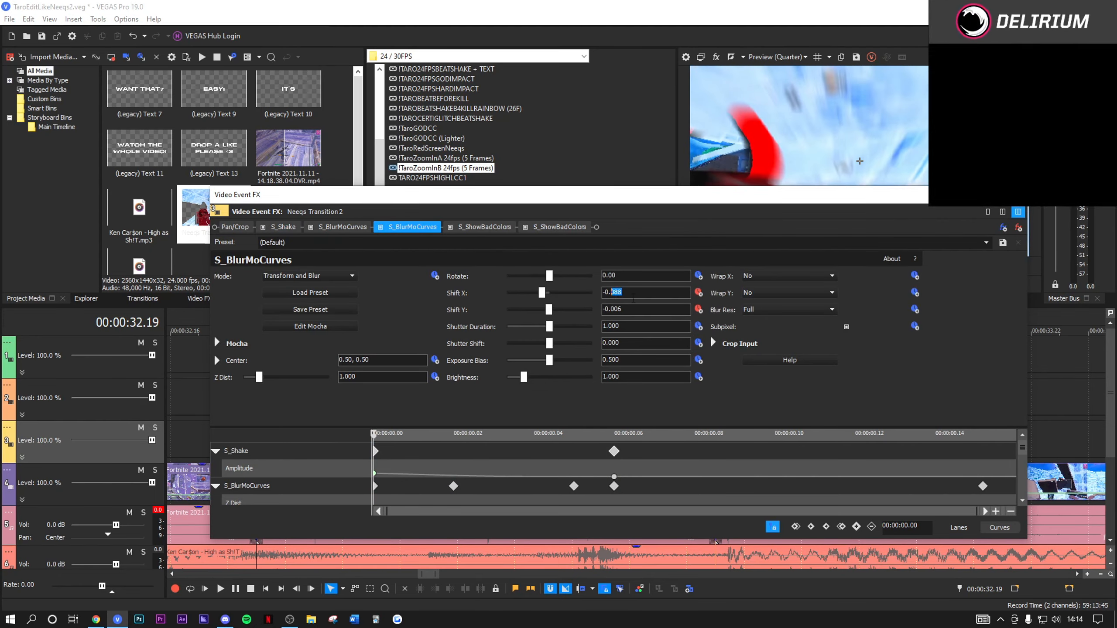
text(122)
click(633, 310)
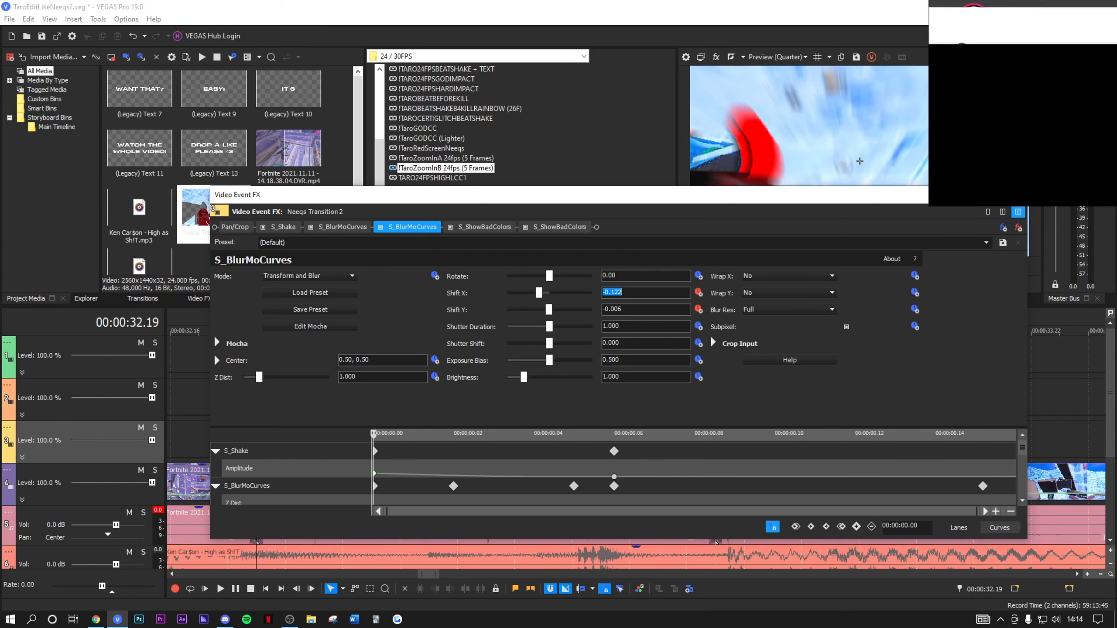
drag(633, 311, 617, 310)
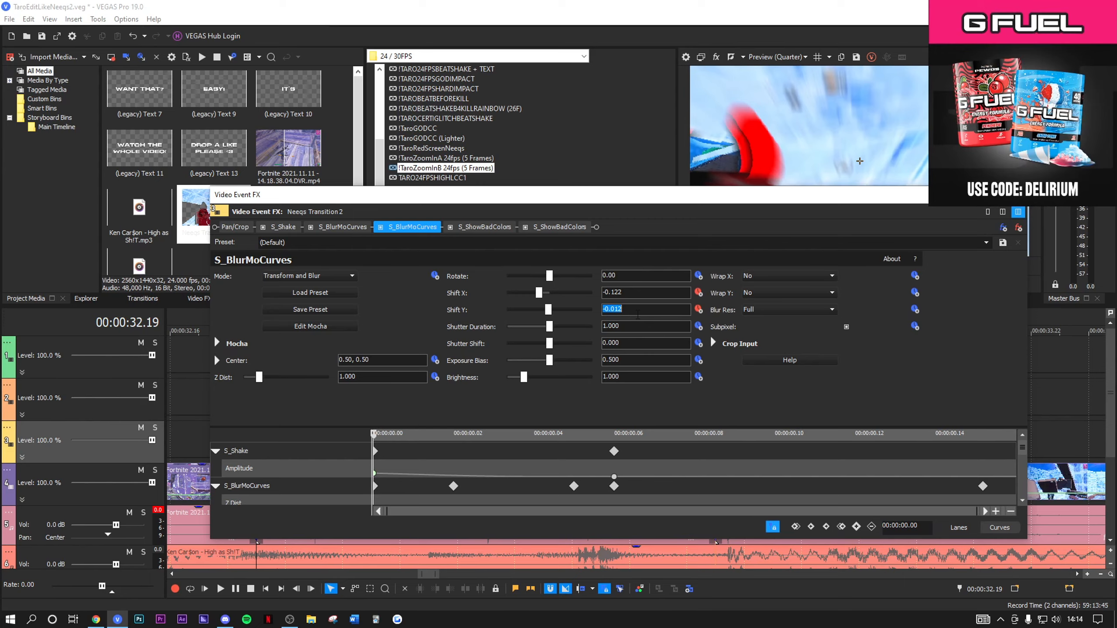
click(1016, 195)
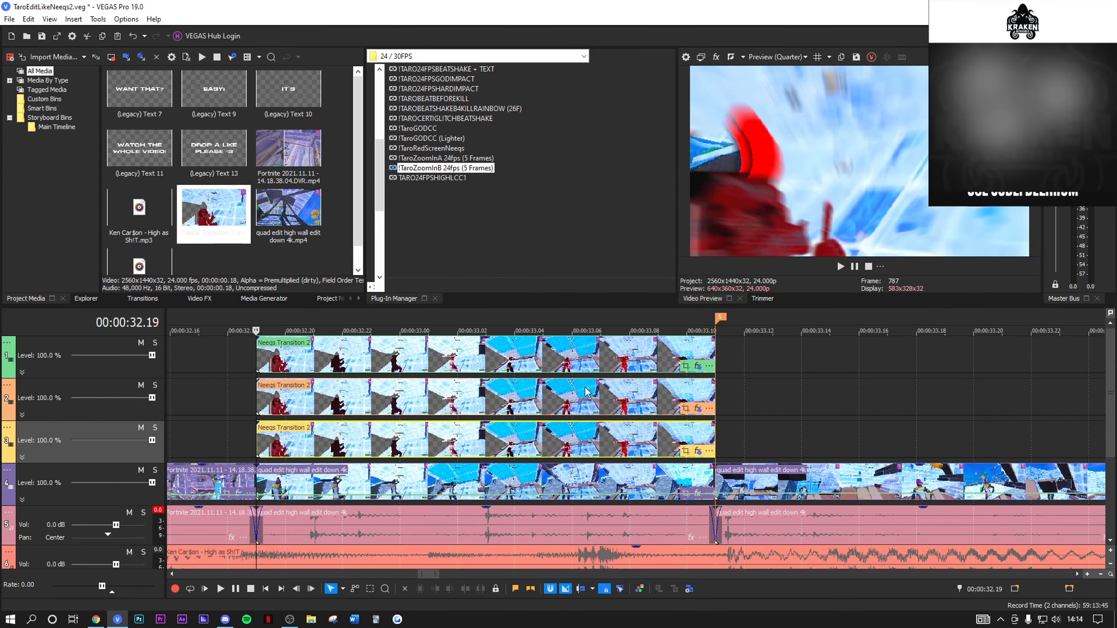
Play back the transition to check how the three stacked layers move together.
click(571, 401)
key(Left)
key(Left)
key(Left)
key(Left)
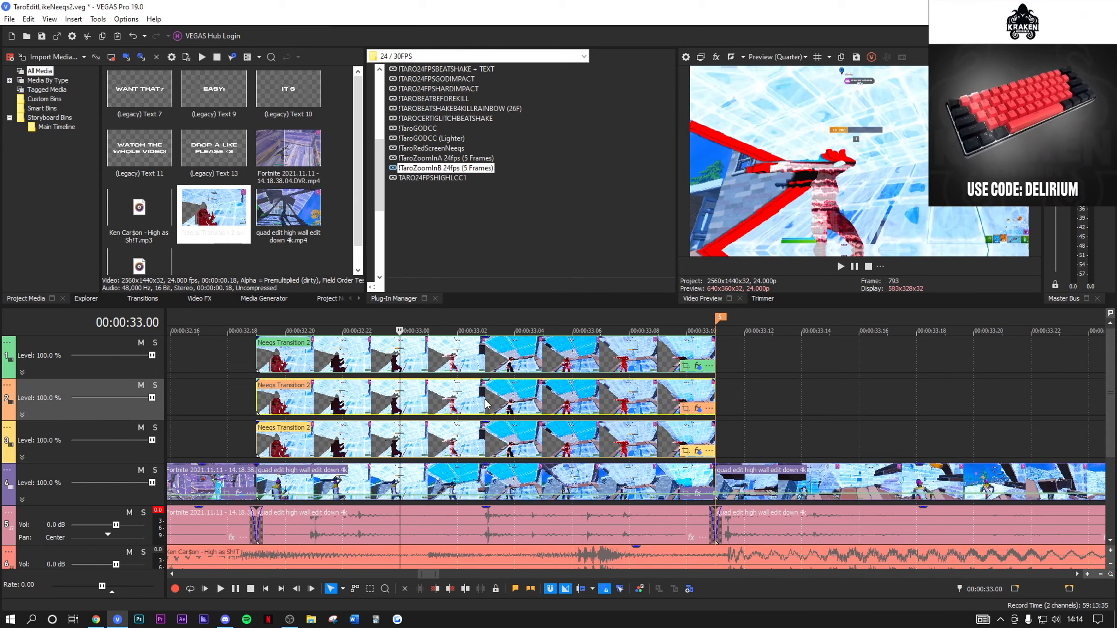
key(space)
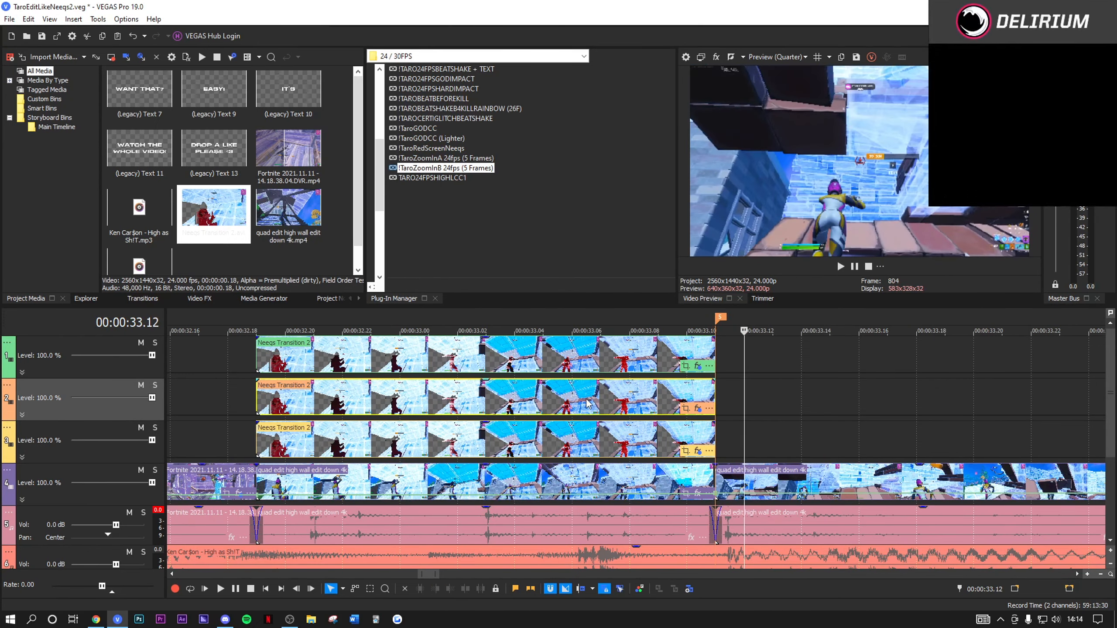
key(space)
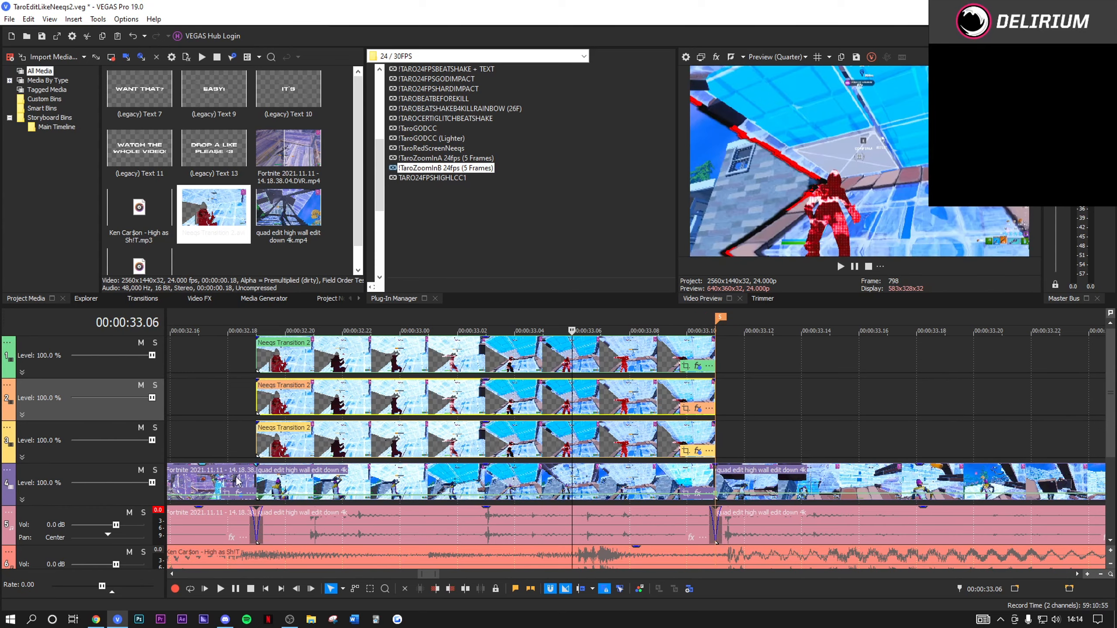
Extend the Fortnite clip's end on track 4 by 8 frames over the quad edit high wall clip to create a crossfade.
click(238, 482)
drag(254, 490, 486, 490)
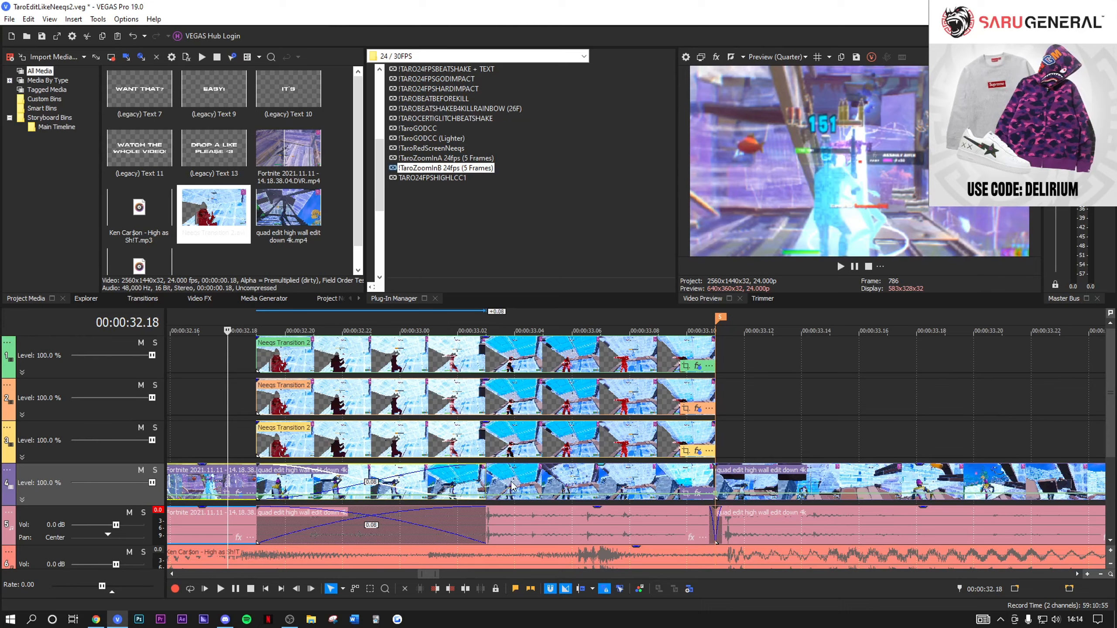
click(512, 486)
Step back and forth through the overlapped section frame by frame to examine the background behind the transition layers.
click(420, 486)
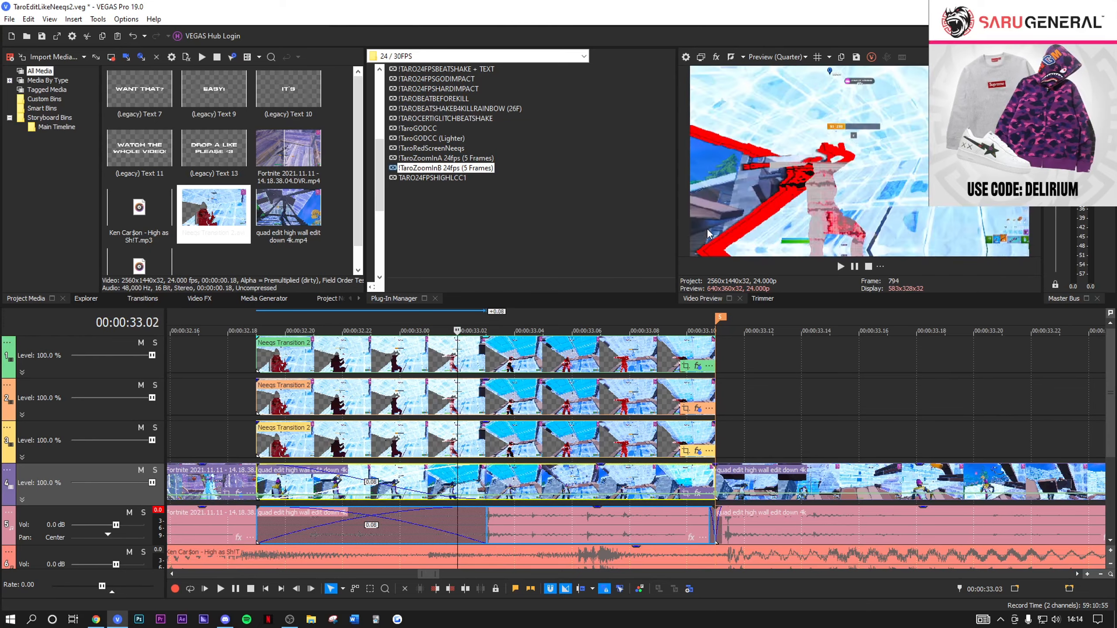
key(Right)
key(Right)
key(Right)
key(Right)
key(Right)
key(Right)
key(Left)
key(Left)
key(Left)
key(Left)
key(Left)
key(Left)
key(Left)
key(Left)
key(Left)
key(Left)
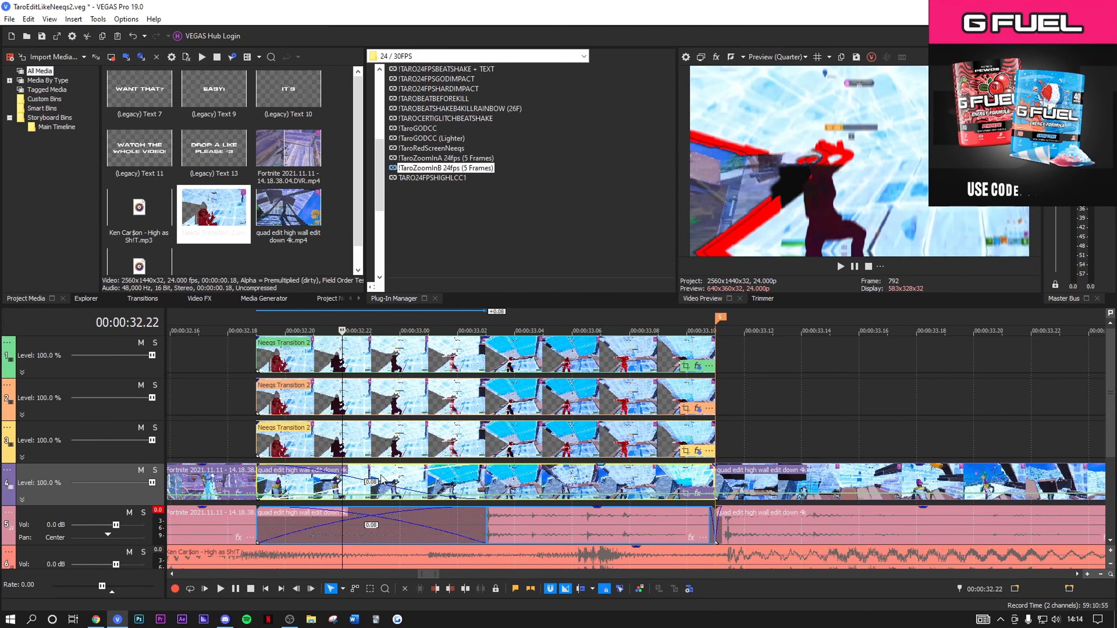
key(Right)
key(Right)
key(Right)
key(Right)
key(Right)
key(Right)
key(Right)
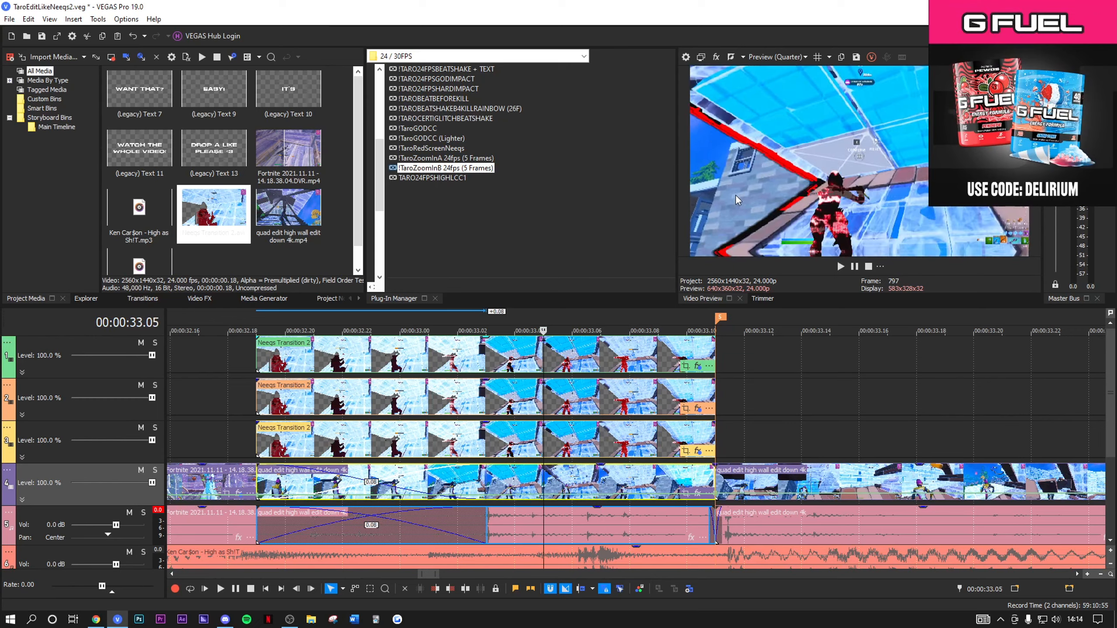
Search the video effects for "carto" and apply the BCC Cartoon Look preset taro cart00n to the quad edit clip on track 4.
click(199, 298)
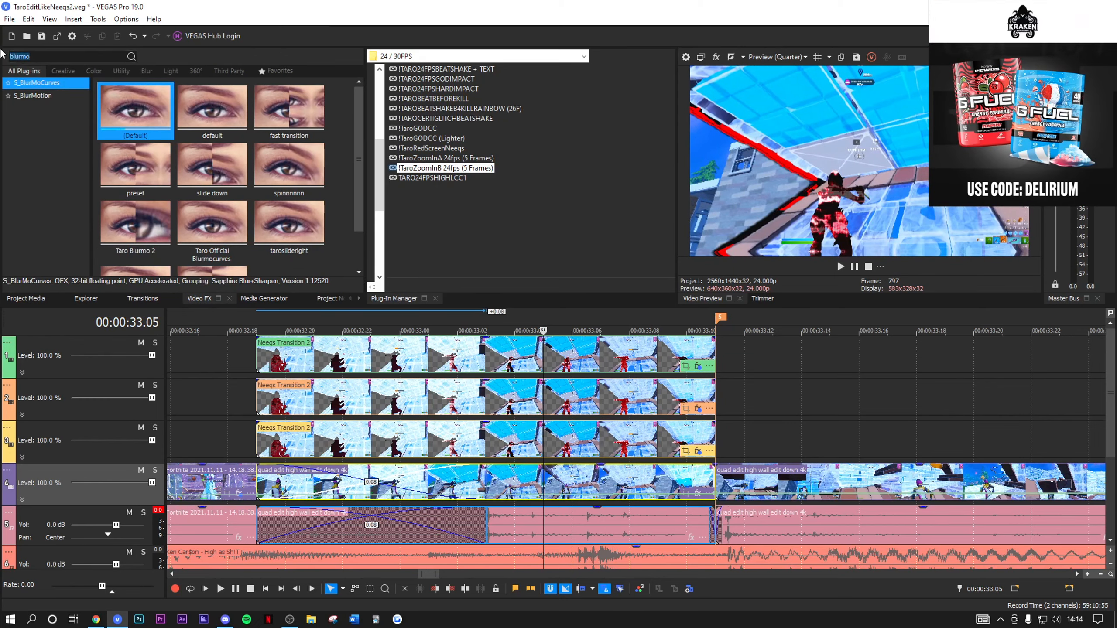
text(carto)
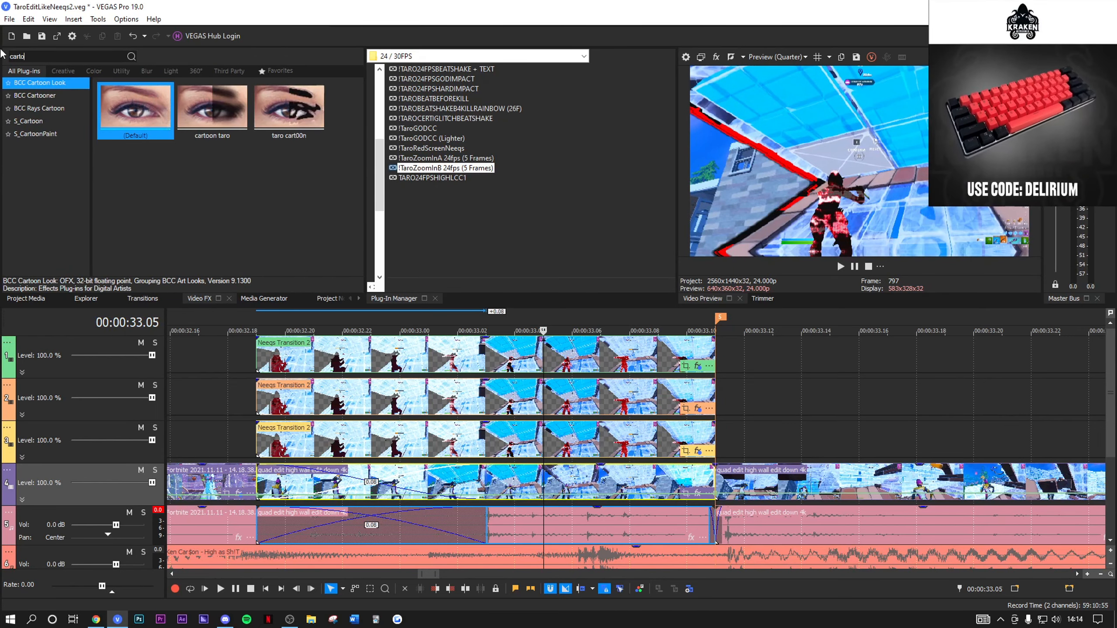
click(308, 128)
drag(282, 93, 558, 486)
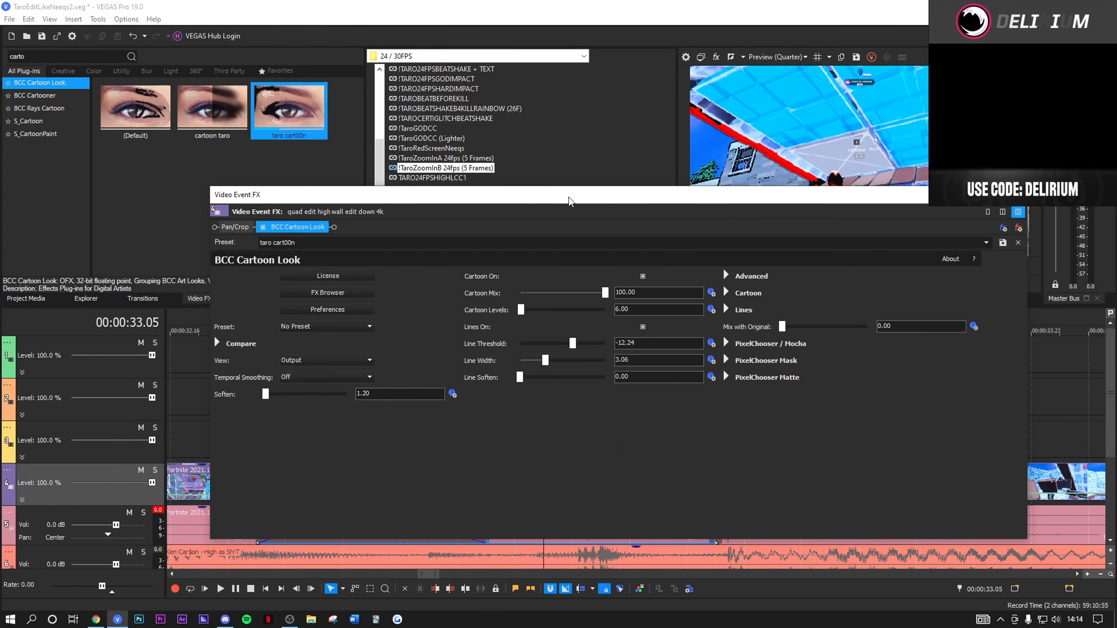
drag(571, 197, 461, 255)
drag(563, 202, 591, 405)
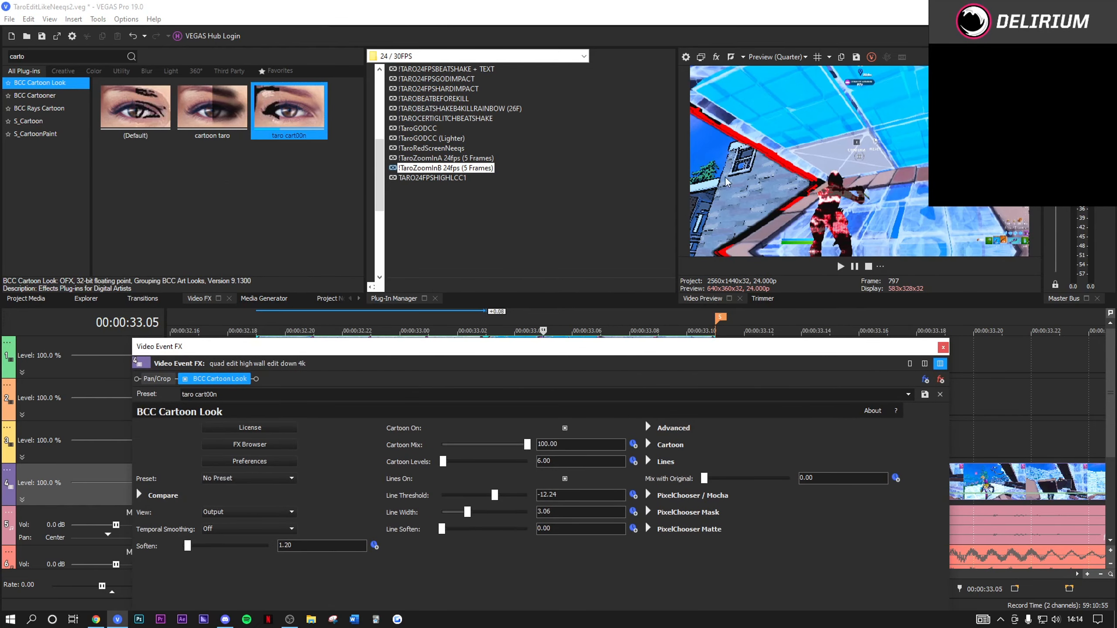
drag(655, 348, 693, 272)
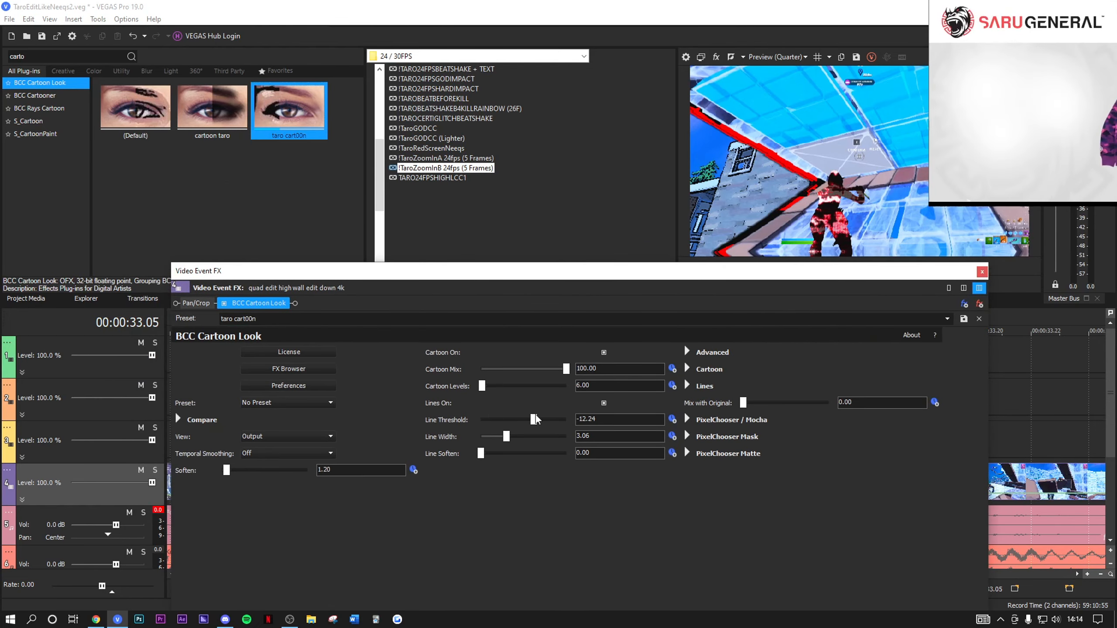
click(980, 274)
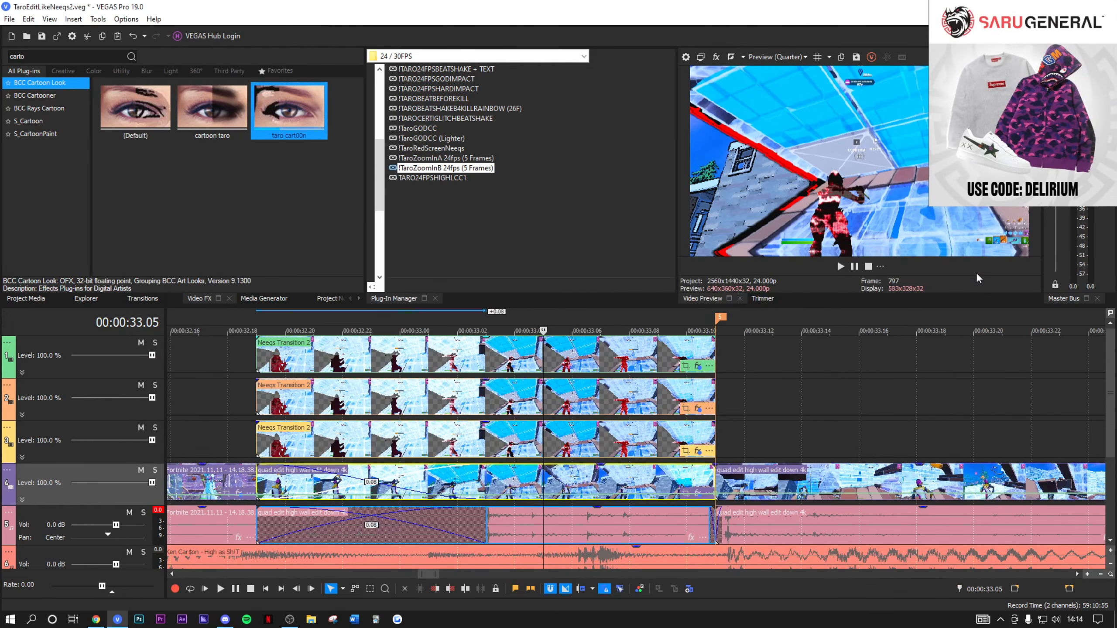
Apply the !TARO24FPSBEATSHAKE + TEXT effect preset to the quad edit clip that follows the transition on track 4.
click(716, 477)
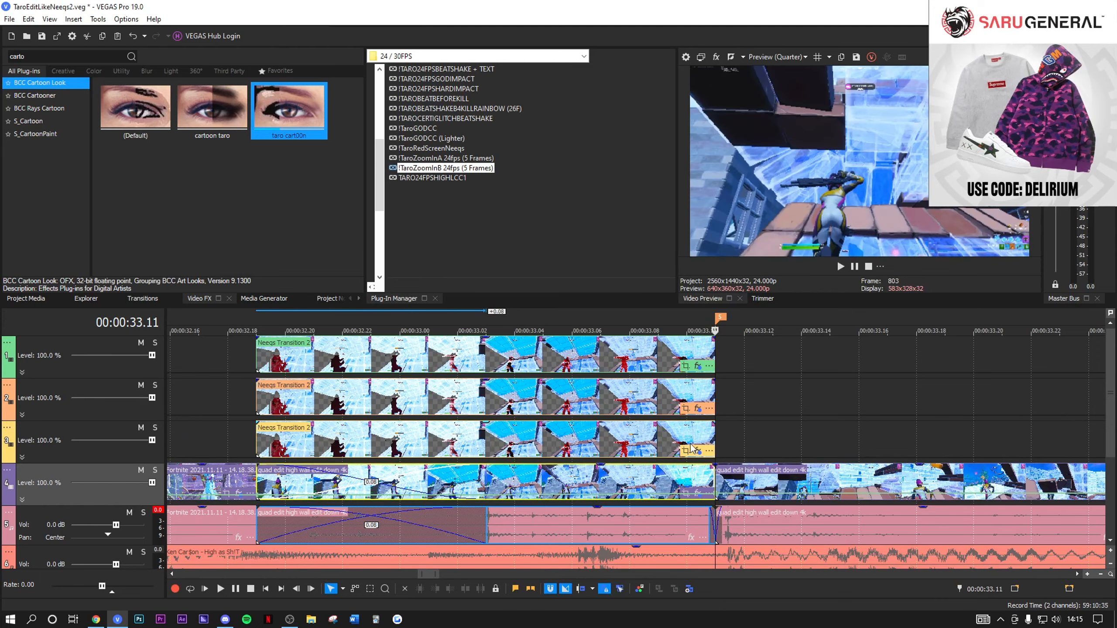
scroll(692, 450, down, 4)
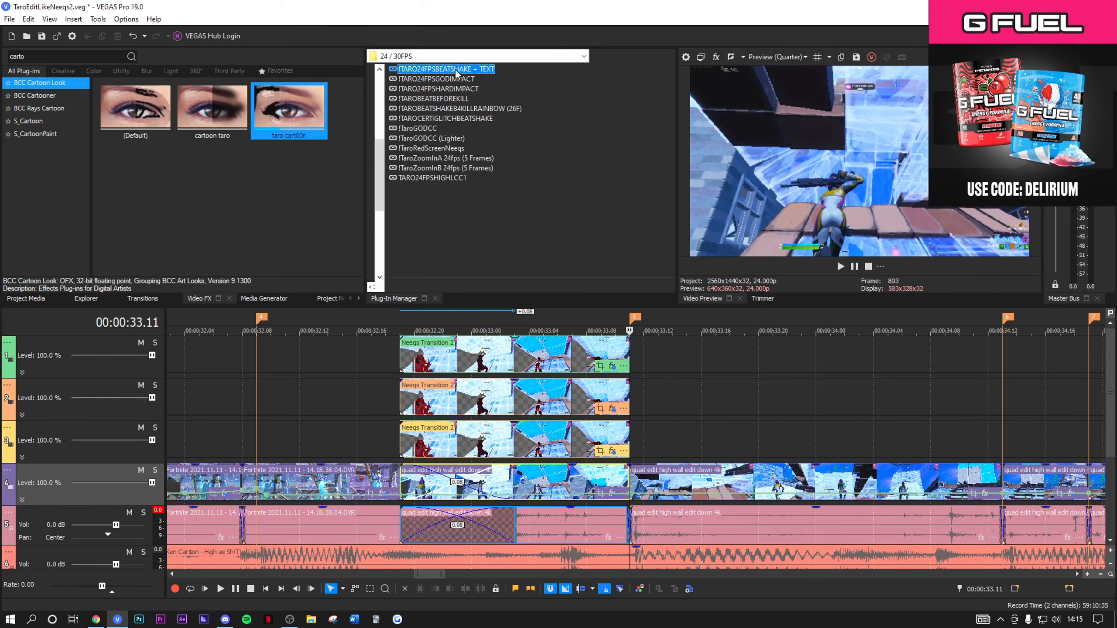
drag(455, 70, 792, 554)
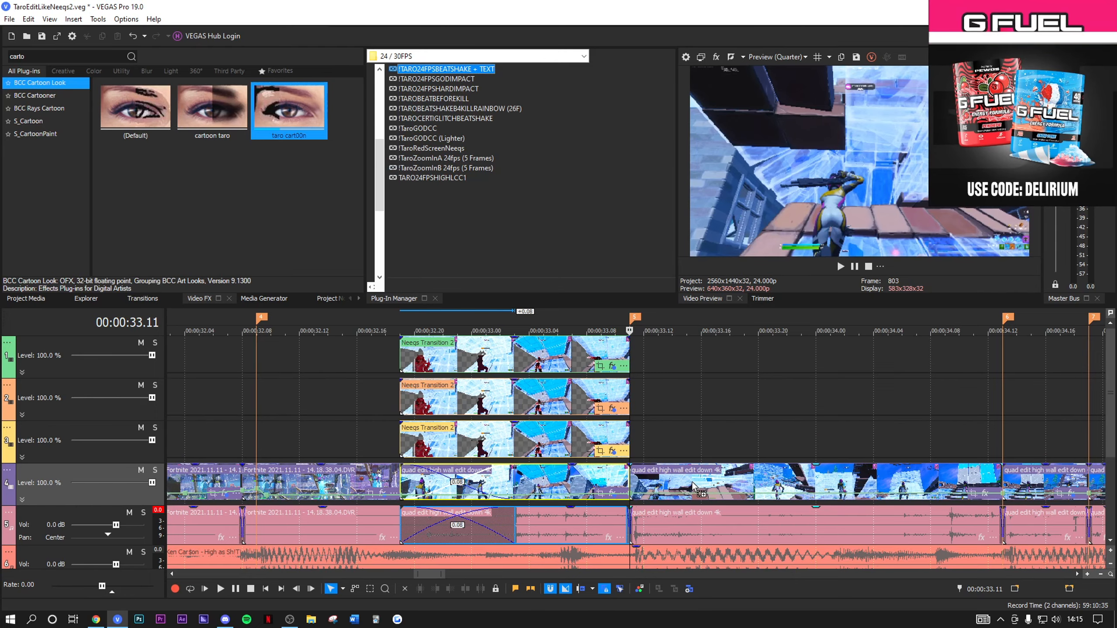
drag(692, 483, 692, 482)
click(984, 263)
Step forward frame by frame from the end of the transition towards marker 8 to examine the beat effects on the quad edit clips.
key(Right)
key(Right)
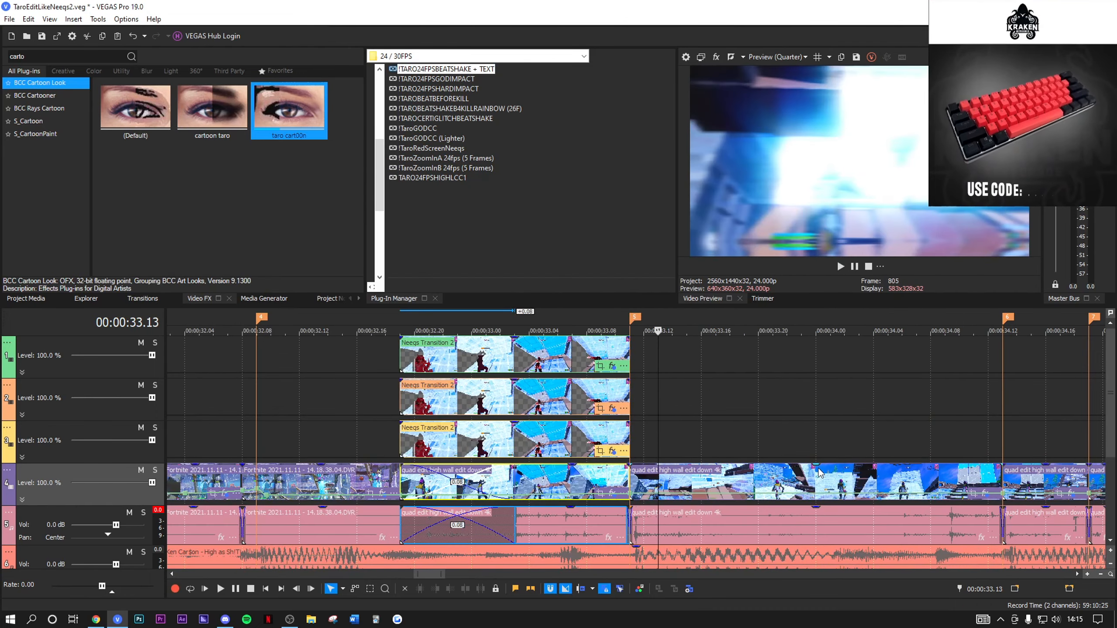
key(Right)
key(Right)
key(Right)
key(Right)
key(Right)
key(Right)
key(Right)
key(Right)
key(Right)
scroll(813, 476, down, 1)
key(Right)
key(Right)
key(Right)
key(Right)
key(Right)
key(Right)
key(Right)
key(Right)
key(Right)
key(Right)
key(Right)
key(Right)
key(Right)
key(Right)
key(Right)
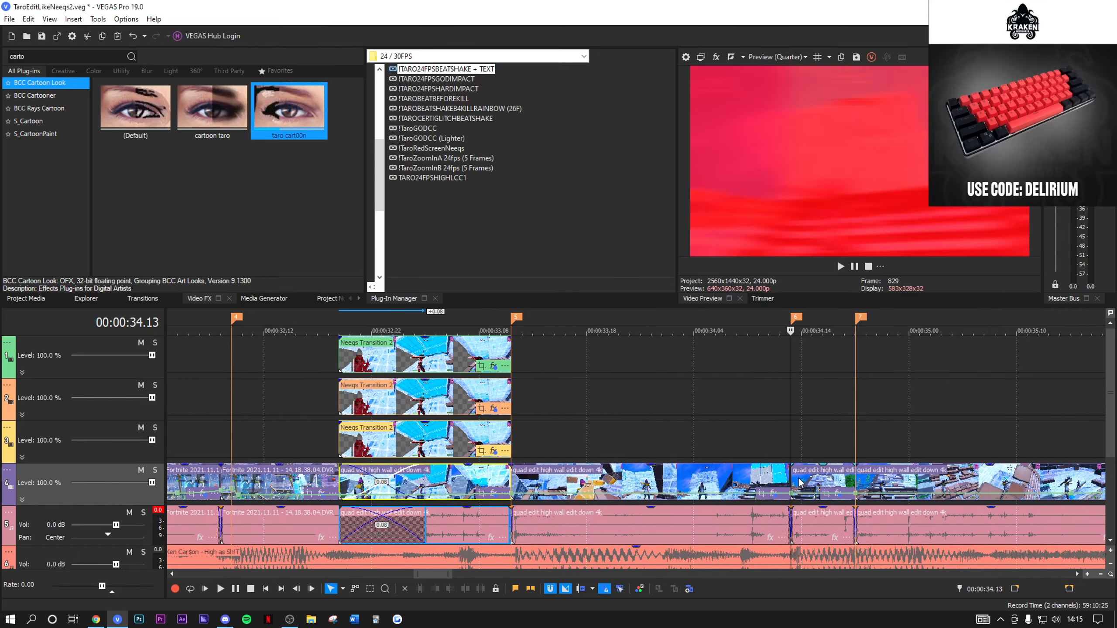
key(Right)
key(Right)
key(Right)
key(Right)
scroll(801, 483, down, 1)
key(Right)
key(Right)
key(Right)
key(Right)
key(Right)
key(Right)
key(Right)
key(Right)
key(Right)
key(Right)
key(Right)
key(Right)
Split the last quad edit clip on track 4 at 00:00:35.20, one frame before marker 8.
click(787, 478)
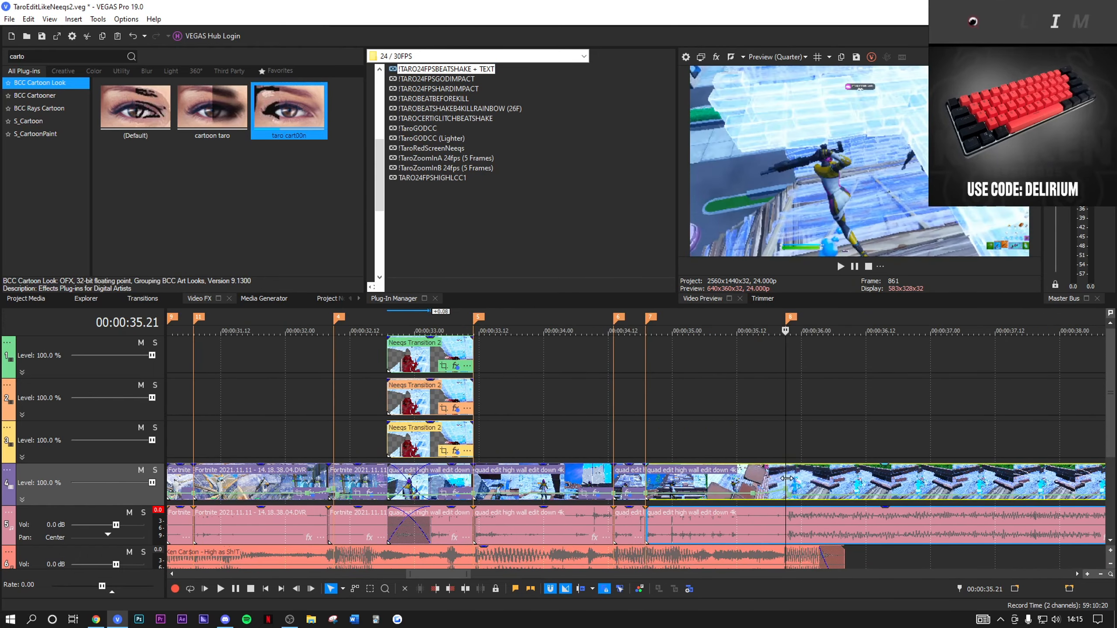
scroll(787, 479, up, 4)
key(Left)
right_click(727, 478)
click(747, 351)
Copy the Fortnite clip on track 4 that starts at 00:00:32.08, just before marker 4.
scroll(416, 465, down, 5)
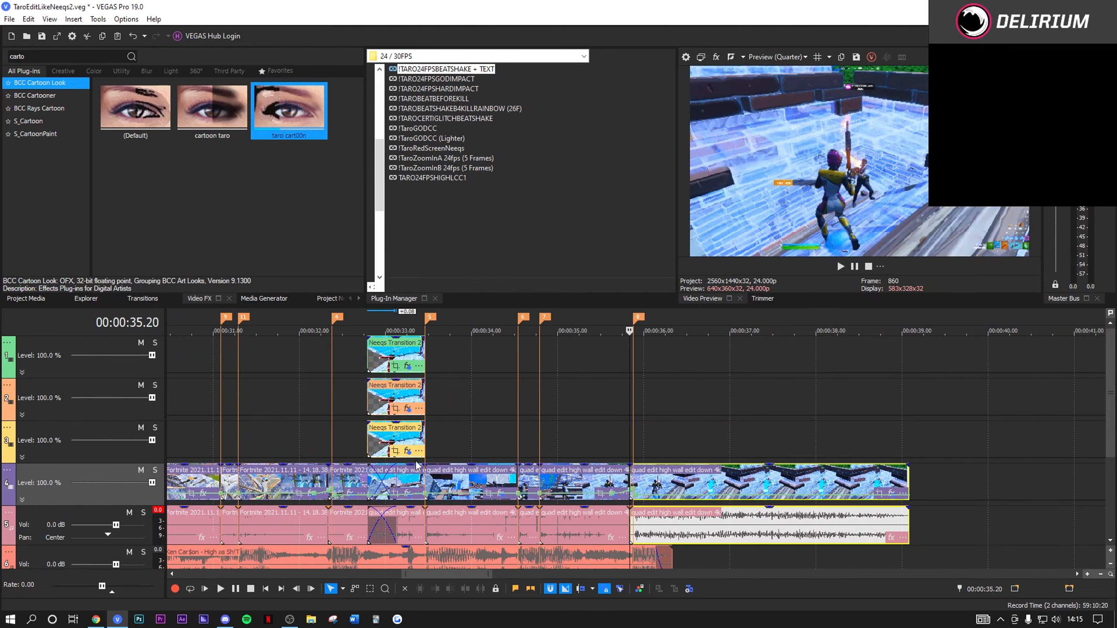
scroll(416, 465, down, 3)
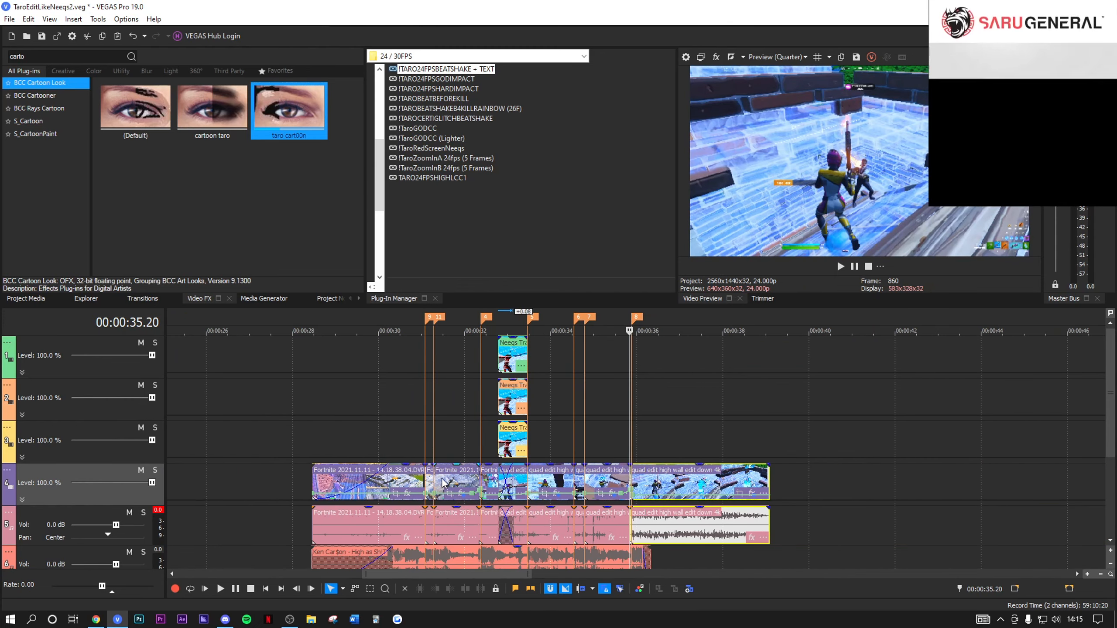
click(481, 521)
scroll(523, 490, up, 2)
scroll(523, 491, up, 4)
right_click(683, 480)
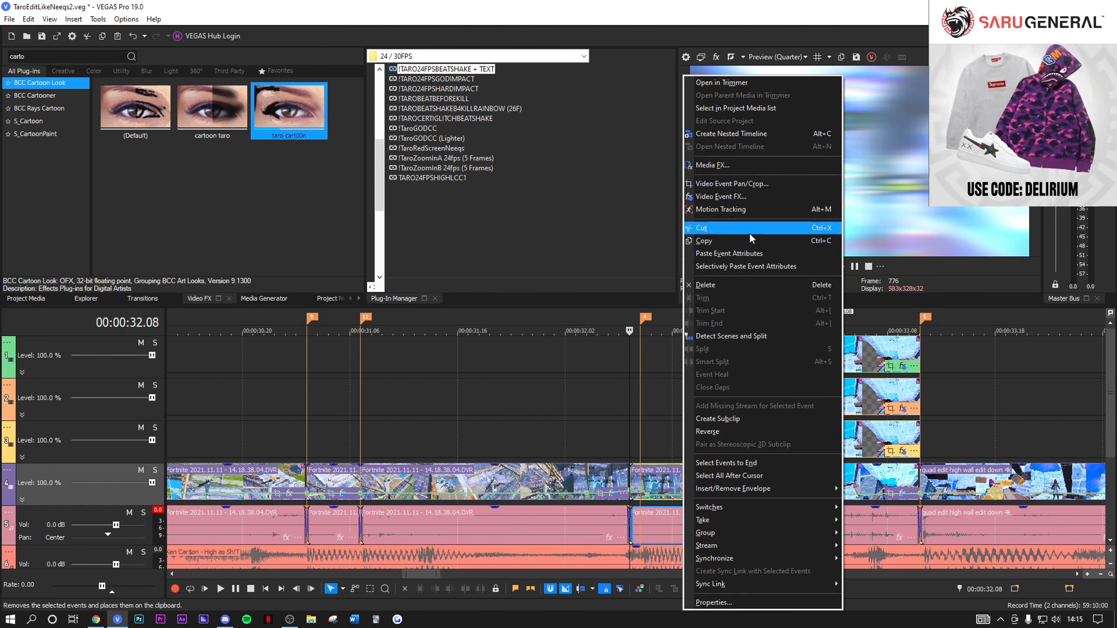
click(733, 243)
Selectively paste only the copied clip's video event effects and effect keyframes onto the last quad edit clip and preview the frames before it.
scroll(739, 480, down, 5)
click(780, 480)
scroll(780, 480, up, 5)
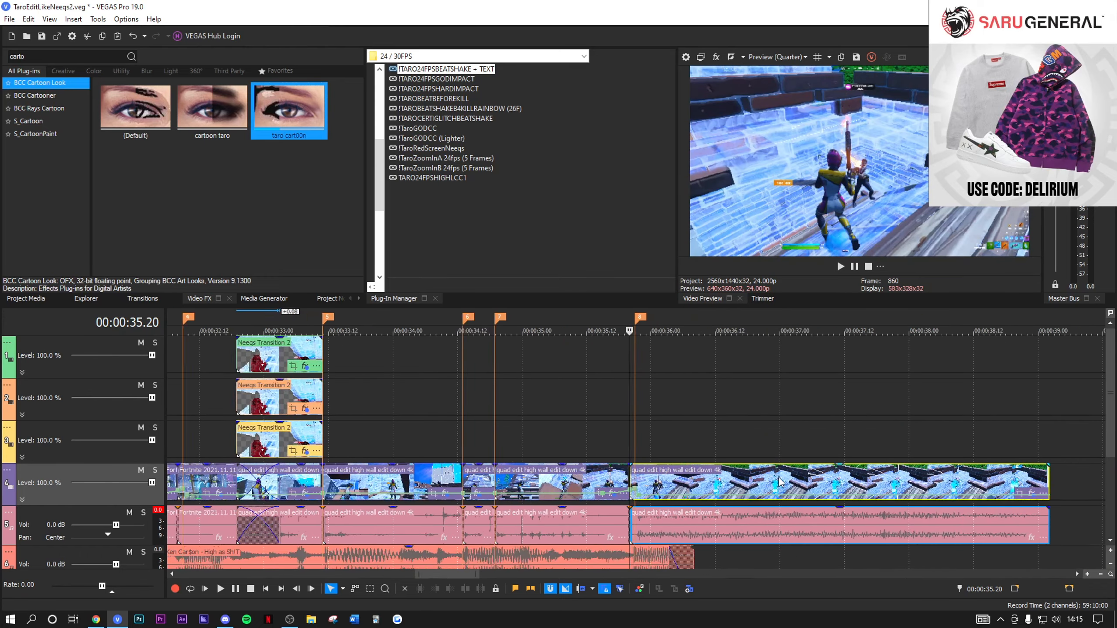
right_click(779, 480)
click(807, 267)
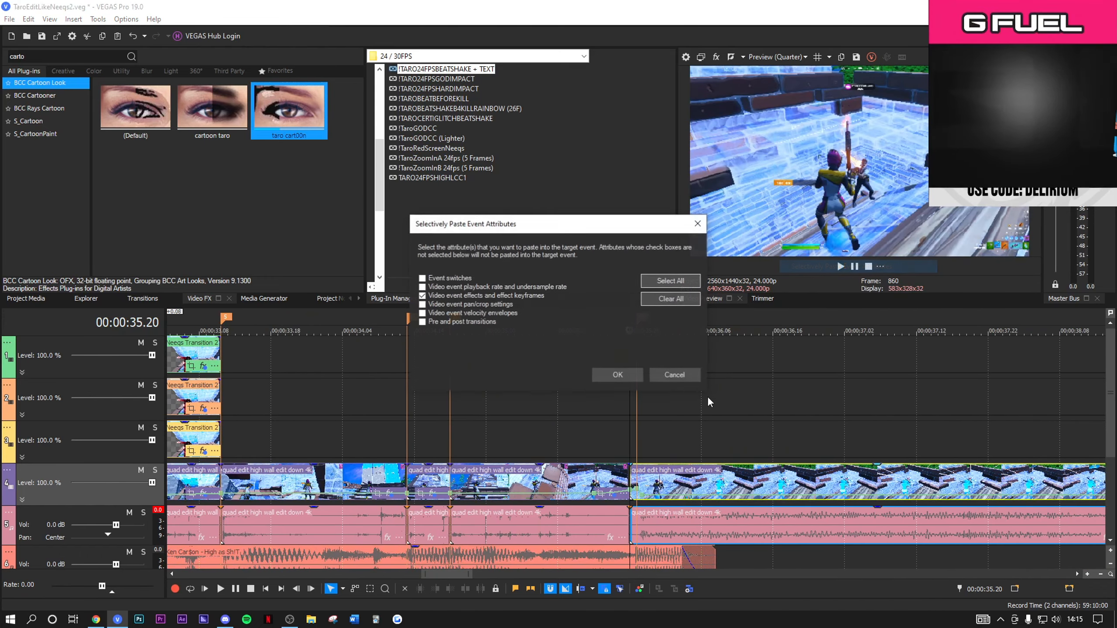
click(609, 375)
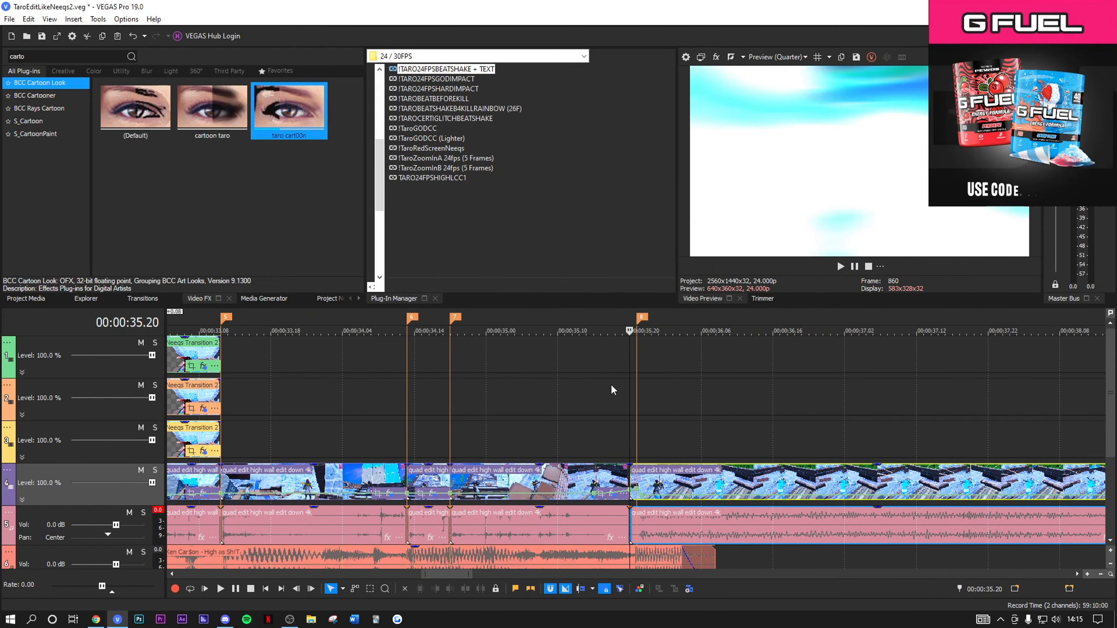
click(594, 424)
scroll(594, 425, down, 4)
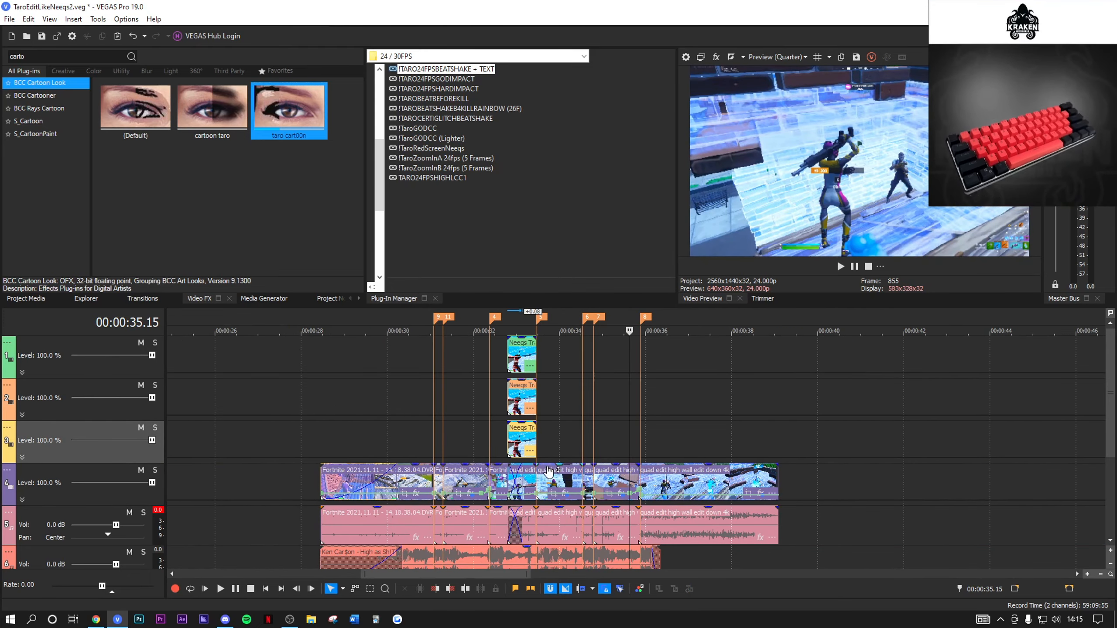
Extend the end of the music clip on track 6 to line up with the end of the last quad edit clip.
click(526, 398)
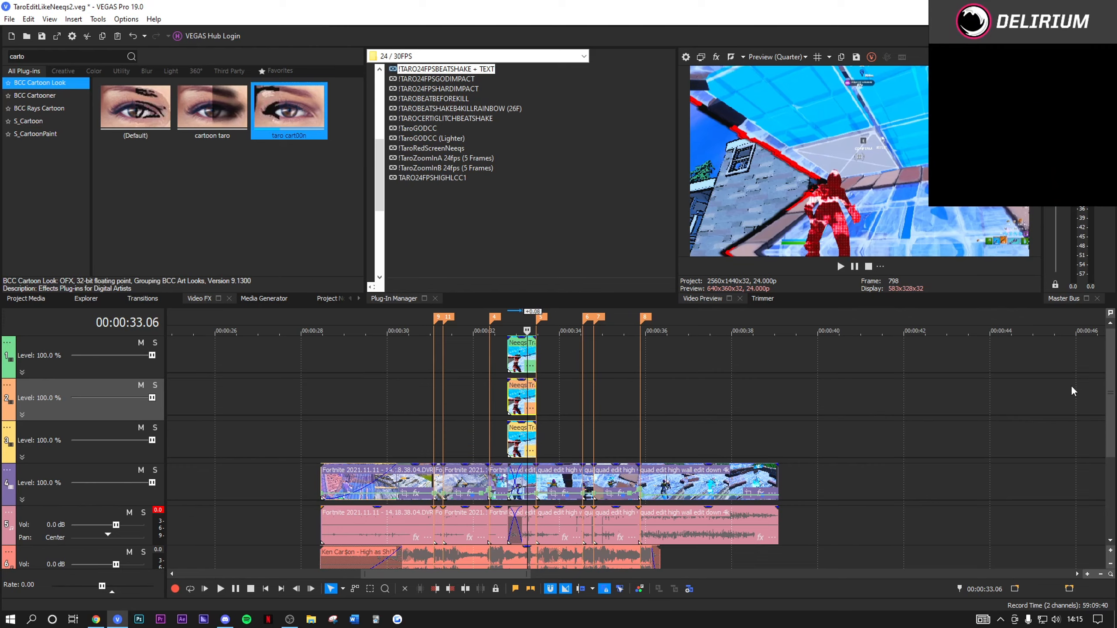
drag(1108, 374, 1108, 424)
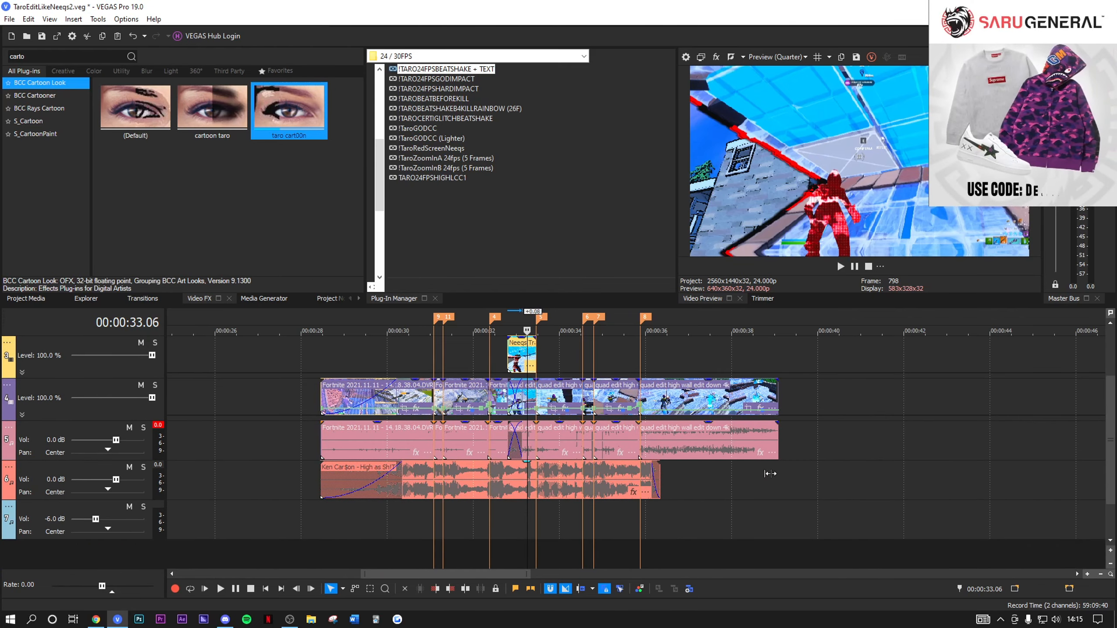
drag(661, 476, 776, 476)
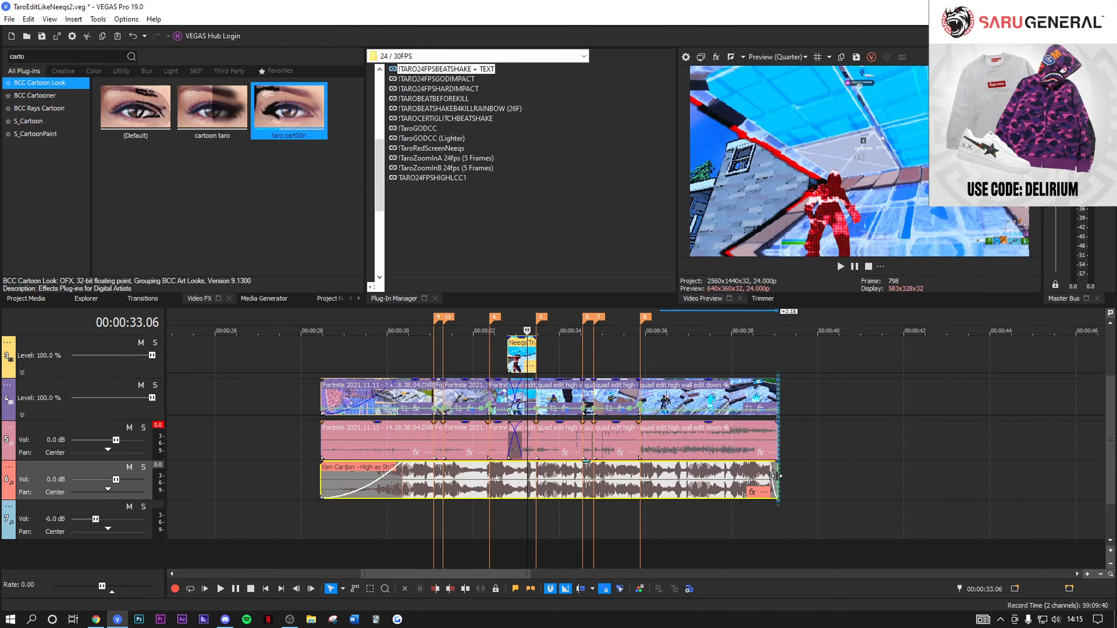